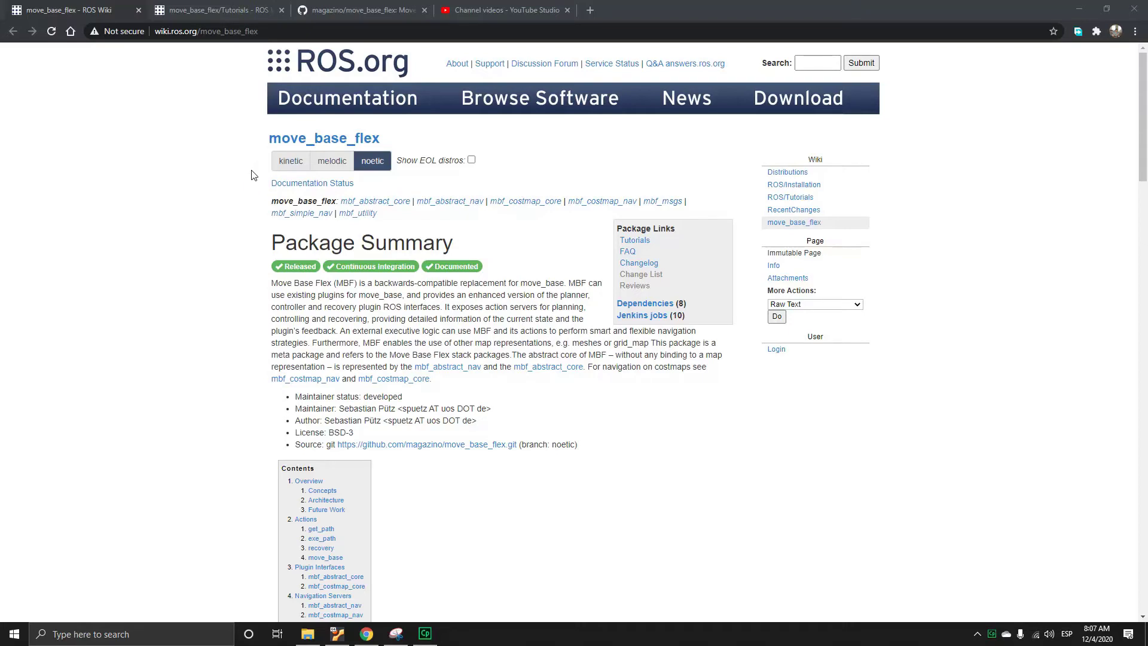
scroll(251, 173, down, 4)
scroll(251, 173, down, 4)
scroll(252, 174, down, 4)
scroll(251, 173, down, 4)
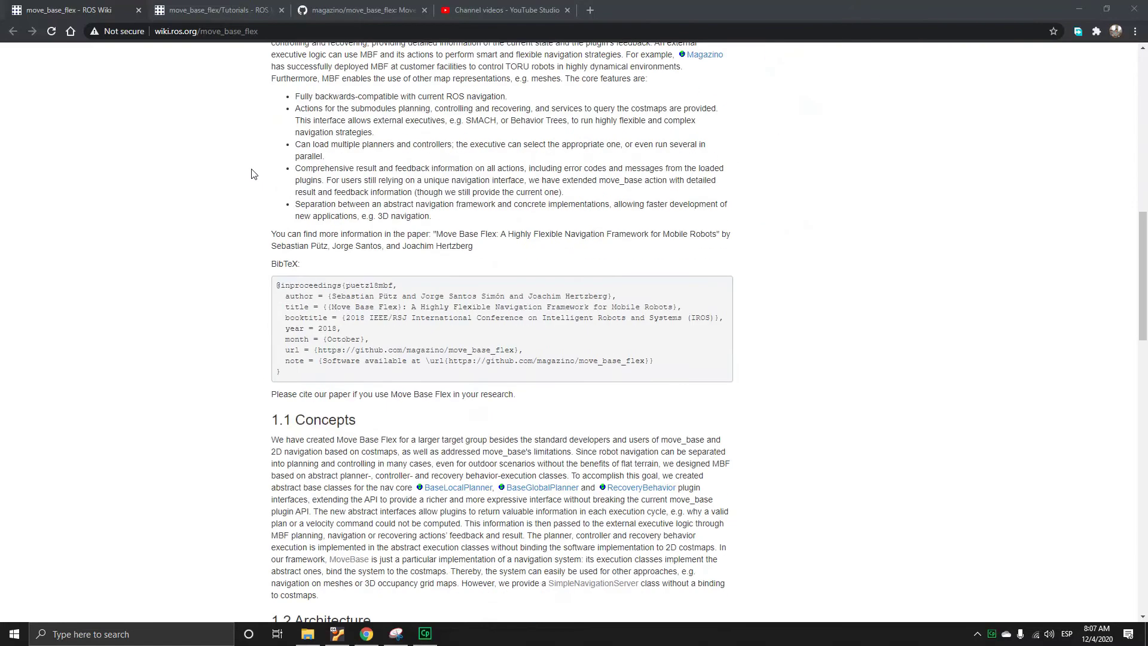
scroll(245, 220, down, 1)
scroll(246, 221, down, 2)
scroll(246, 221, down, 2)
scroll(247, 221, down, 1)
scroll(243, 240, down, 1)
scroll(244, 241, down, 2)
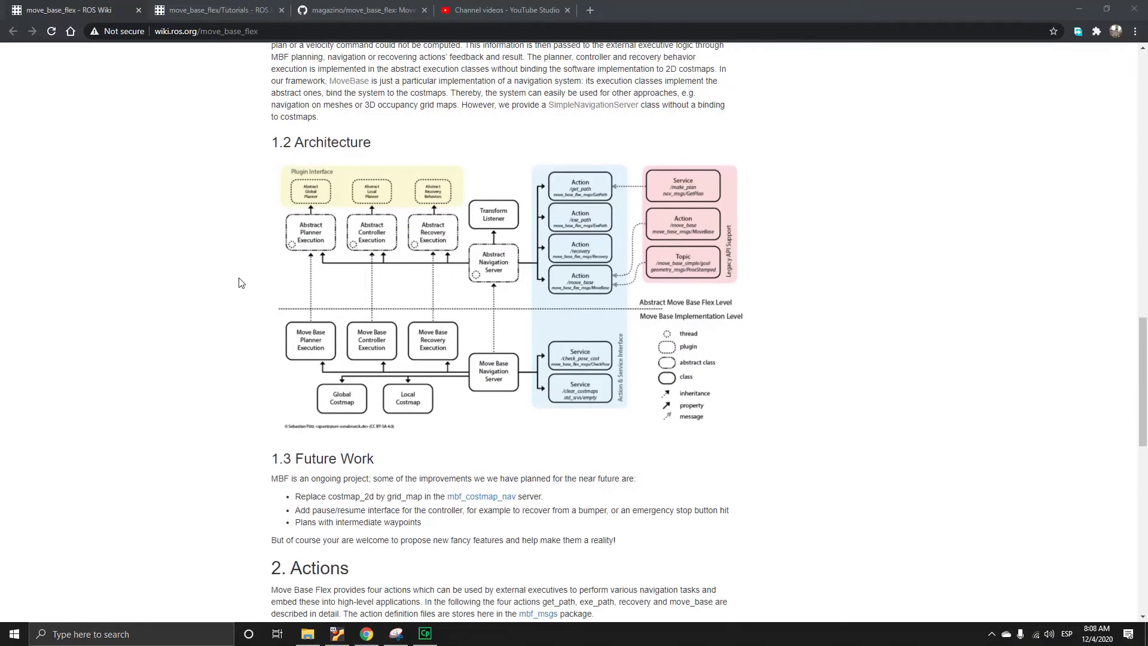
scroll(241, 282, up, 3)
scroll(241, 283, down, 3)
scroll(241, 282, down, 3)
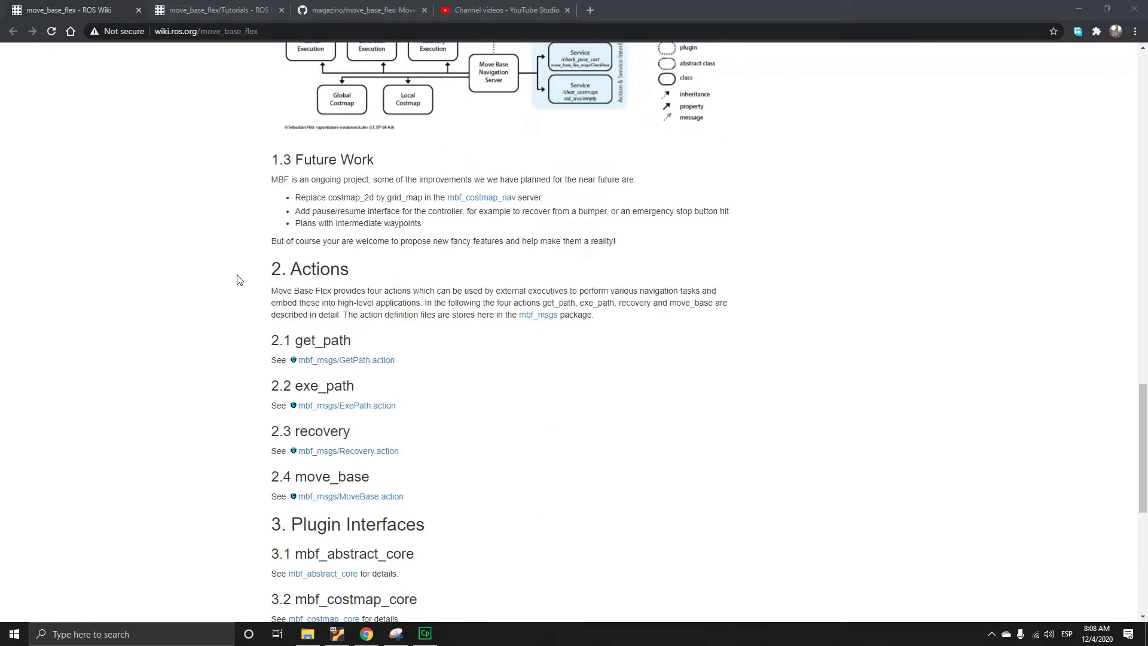
Step: Open the move_base_flex Tutorials page and review its tutorial descriptions, including simple SMACH
click(193, 10)
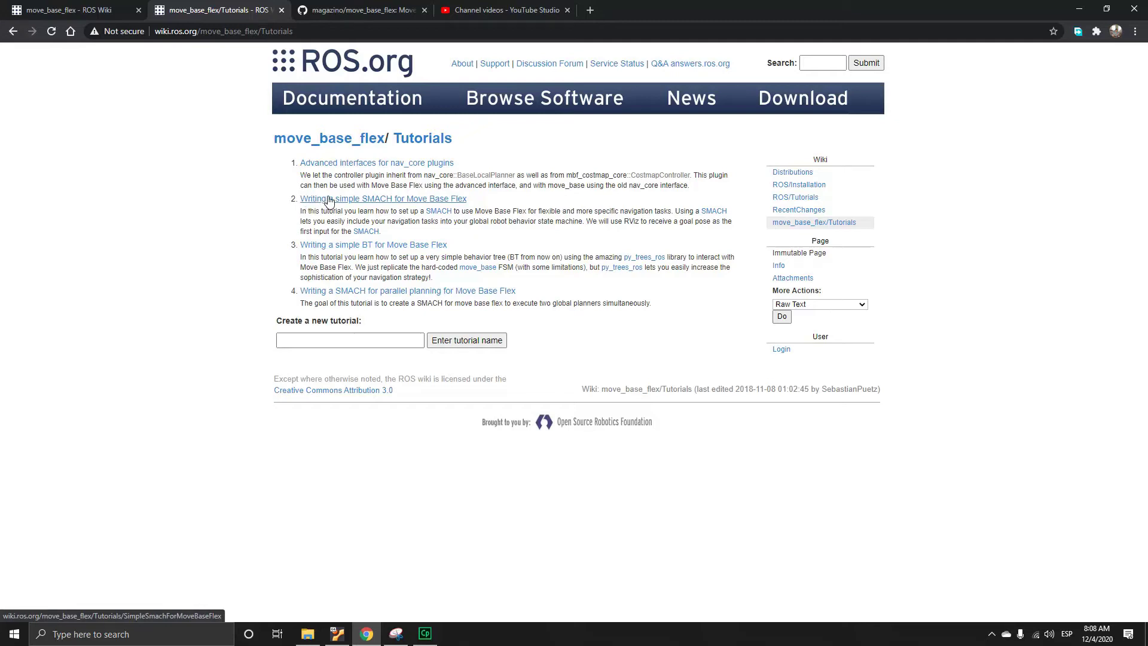
Step: Switch to the magazino/move_base_flex GitHub repository to view its file list and README
click(333, 11)
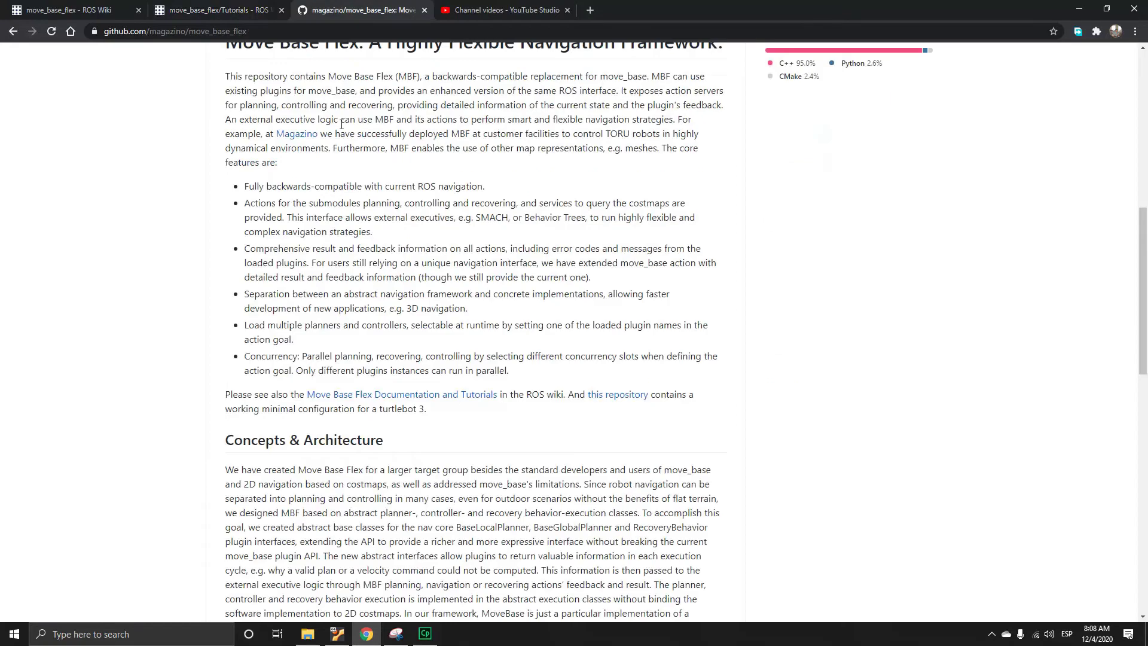
scroll(340, 172, up, 2)
scroll(340, 172, down, 1)
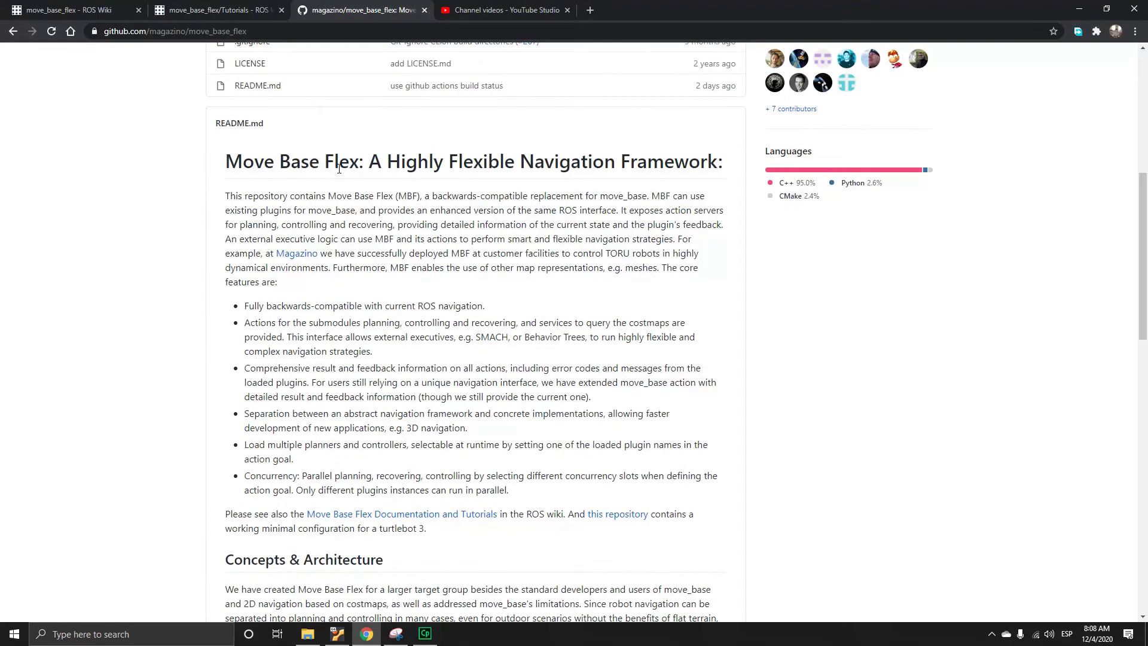
scroll(340, 171, up, 2)
scroll(338, 171, up, 1)
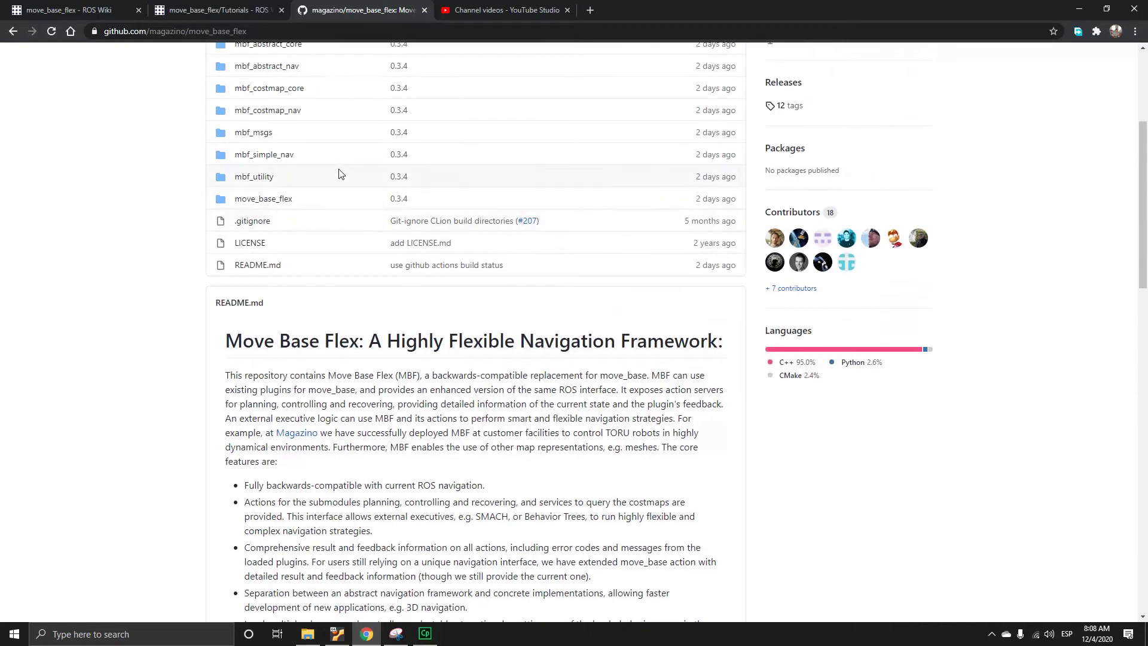
scroll(339, 172, up, 1)
scroll(338, 172, up, 2)
scroll(339, 172, up, 1)
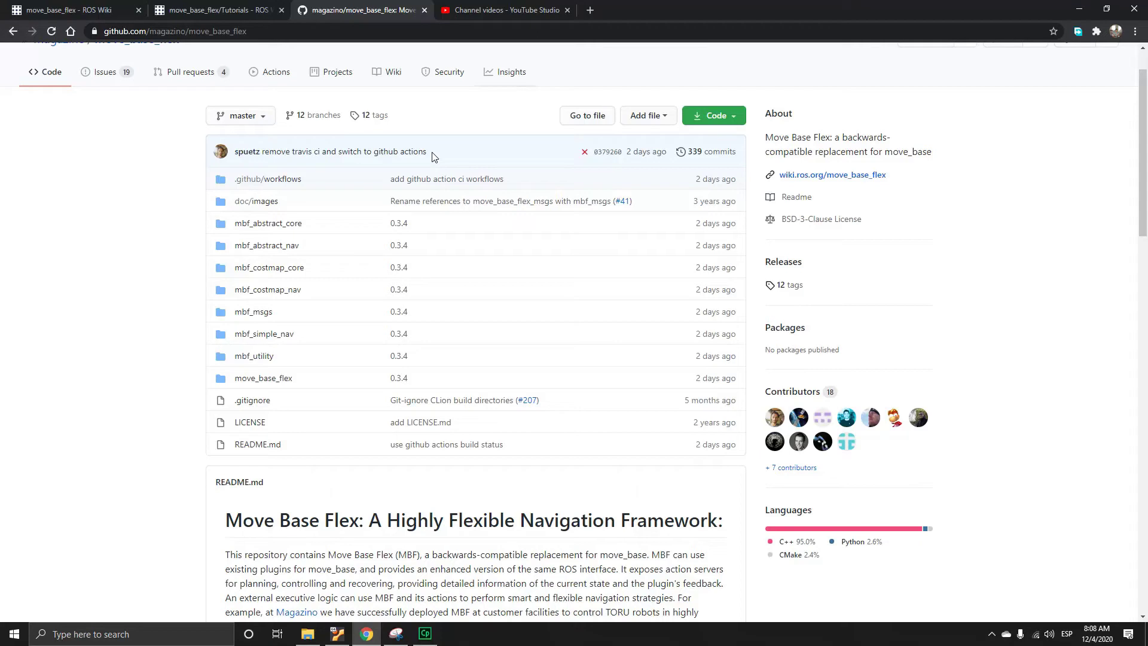
Step: Load the magazino.eu website in a new browser tab
click(590, 10)
text(magazino)
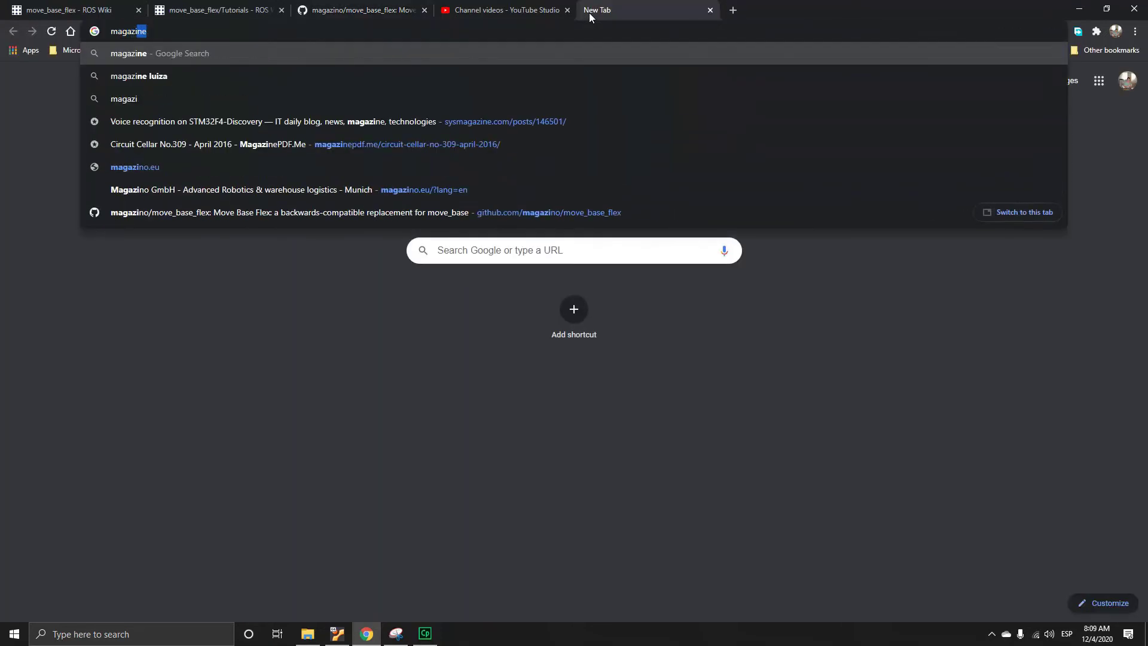
key(Return)
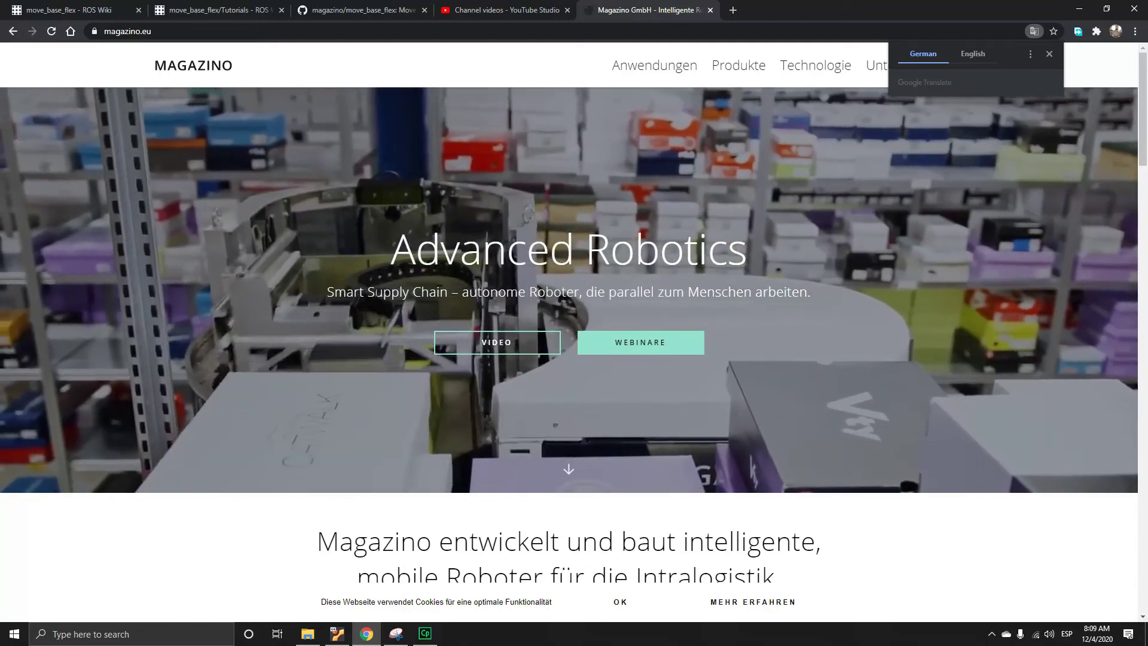
Step: Follow the move_base_flex README link to the Rayman/turtlebot3_mbf demo repository
click(336, 12)
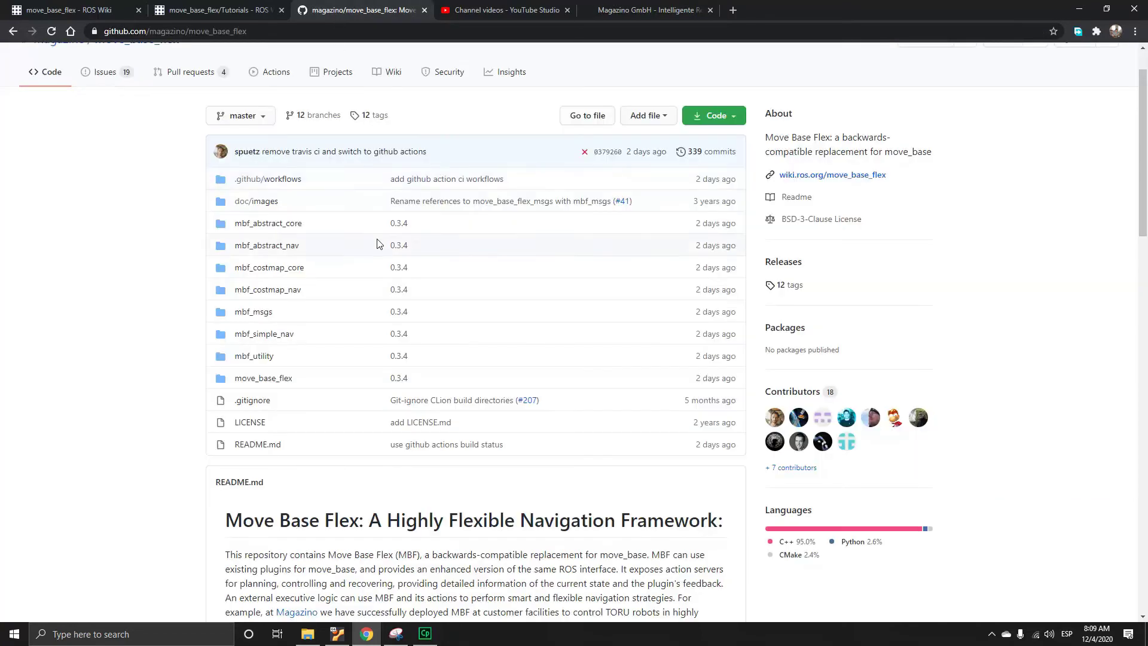
scroll(376, 245, down, 5)
scroll(473, 325, down, 2)
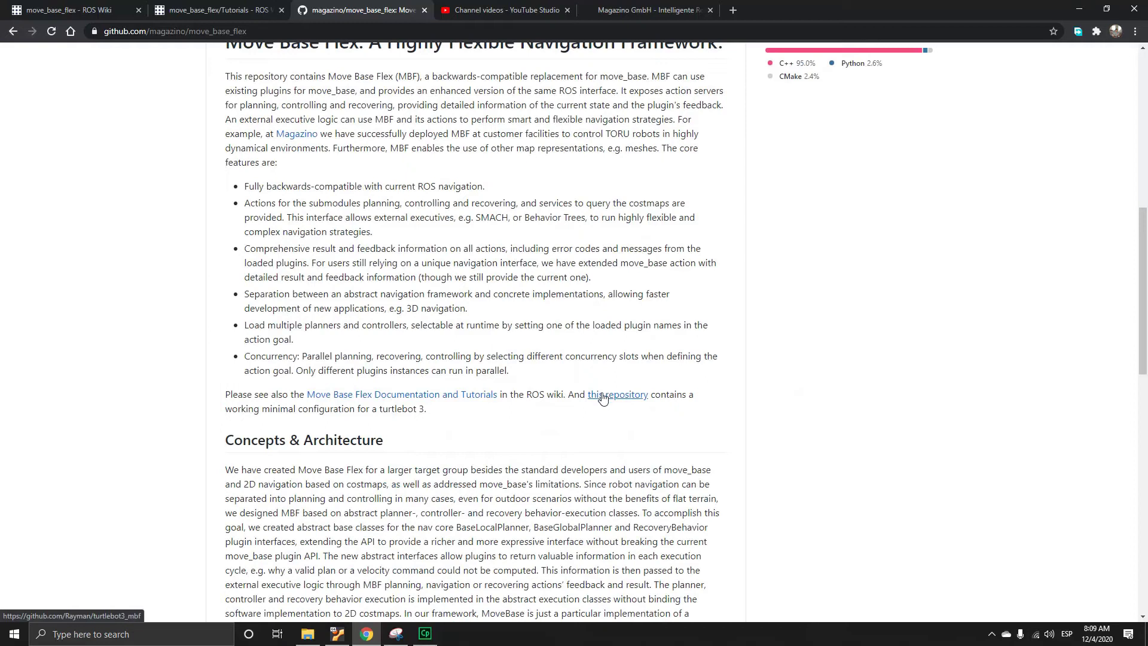
click(604, 395)
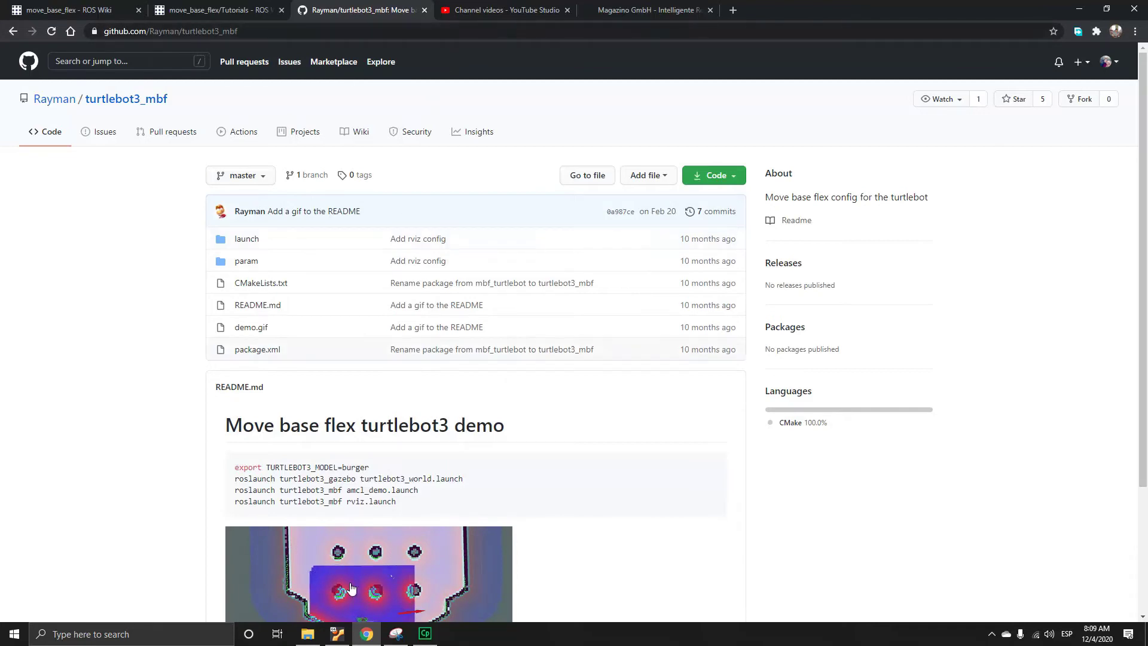
Step: Save and close README.md in the virtual machine's code editor
click(338, 633)
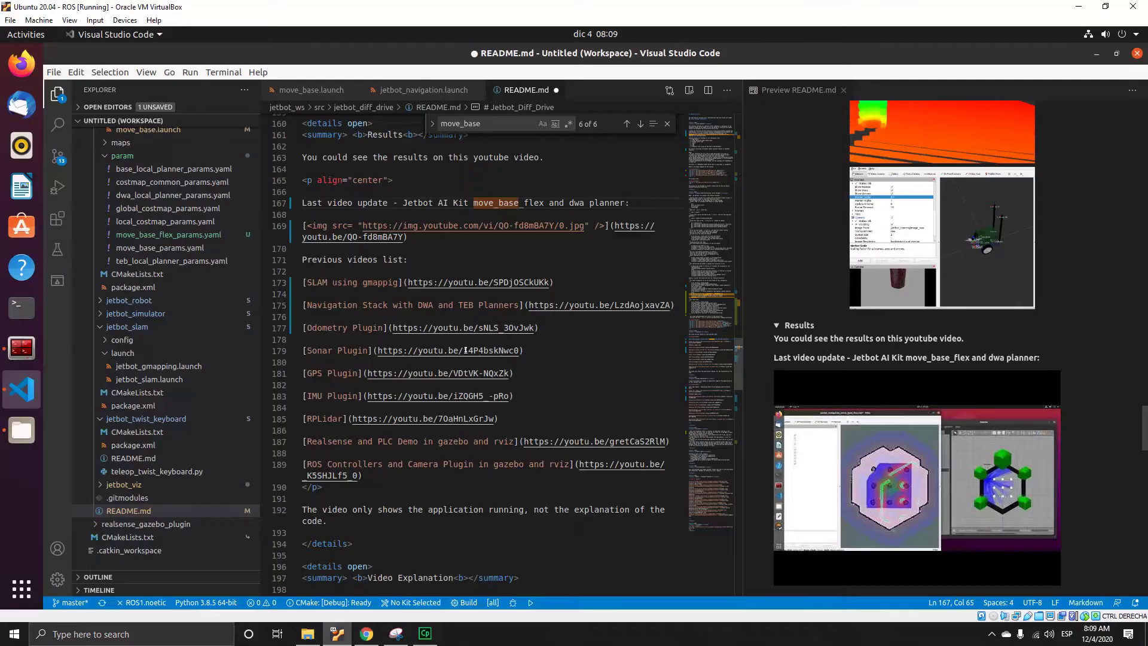
mouse_move(162, 314)
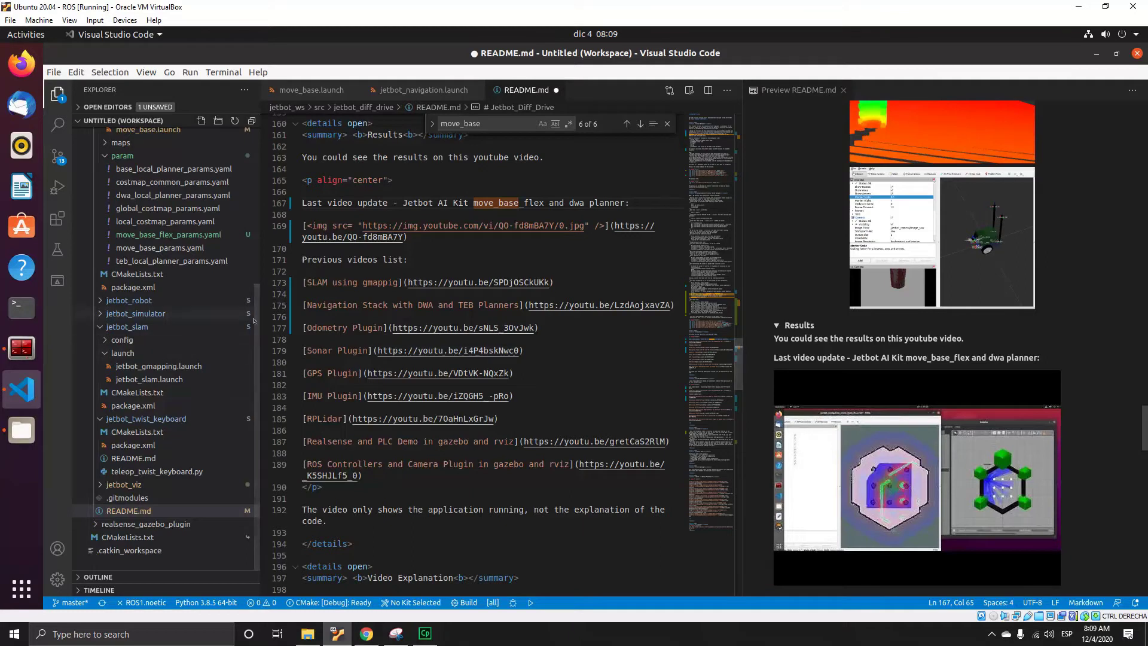
scroll(256, 321, up, 5)
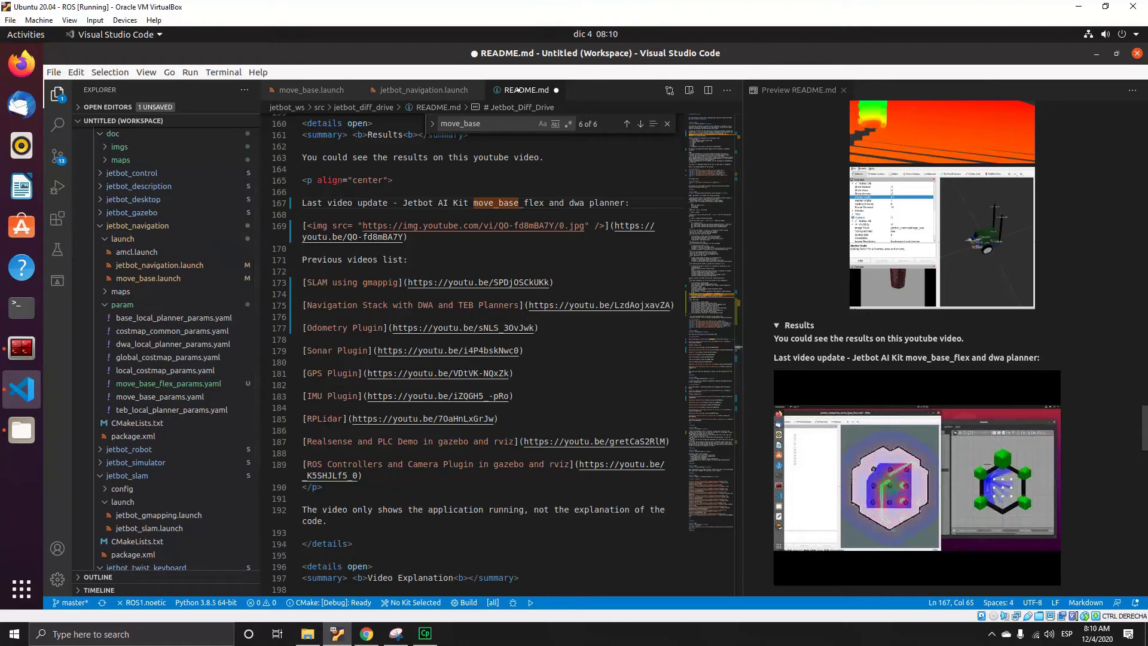
key(ctrl+s)
click(555, 91)
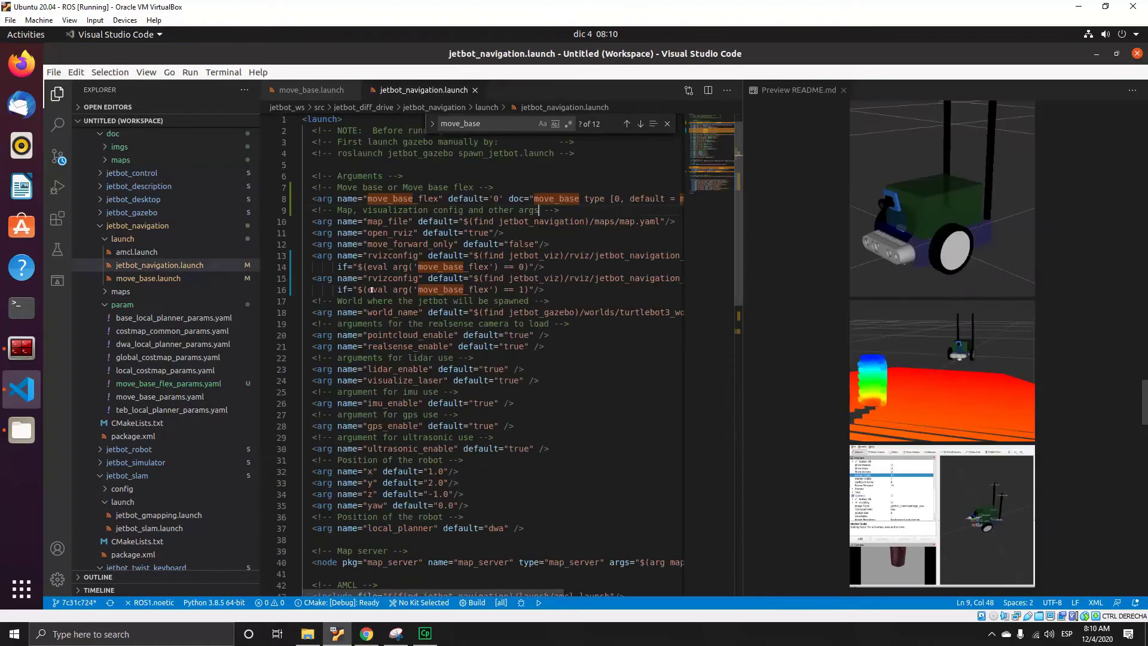
scroll(166, 404, down, 2)
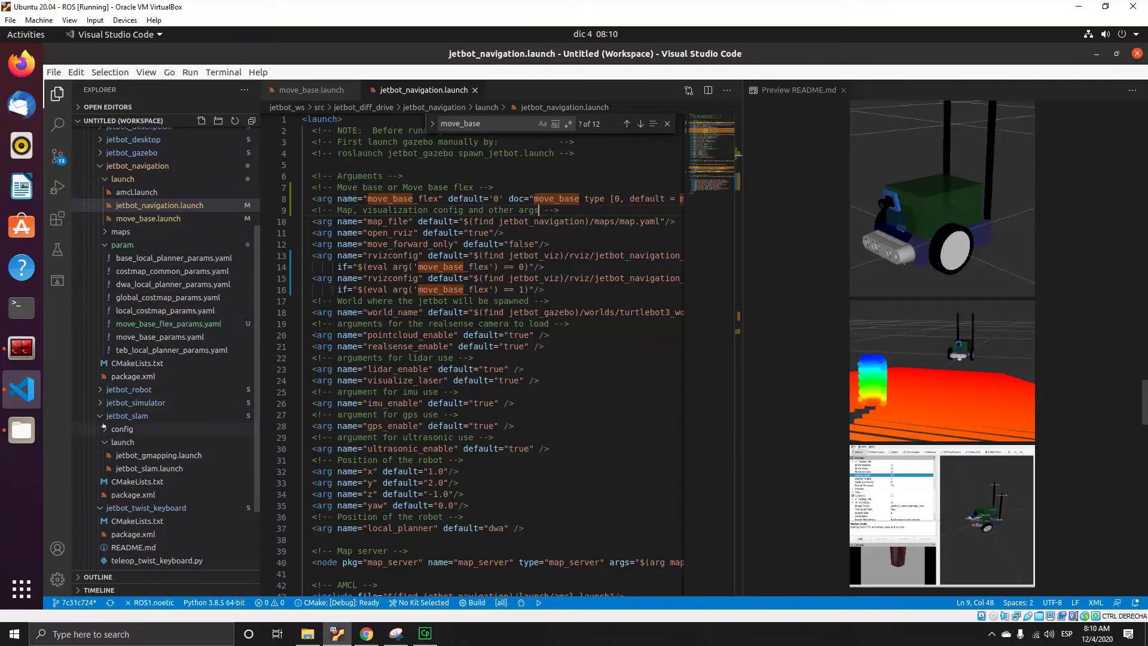
Step: Open spawn_jetbot.launch from the jetbot_gazebo package's launch folder
click(100, 152)
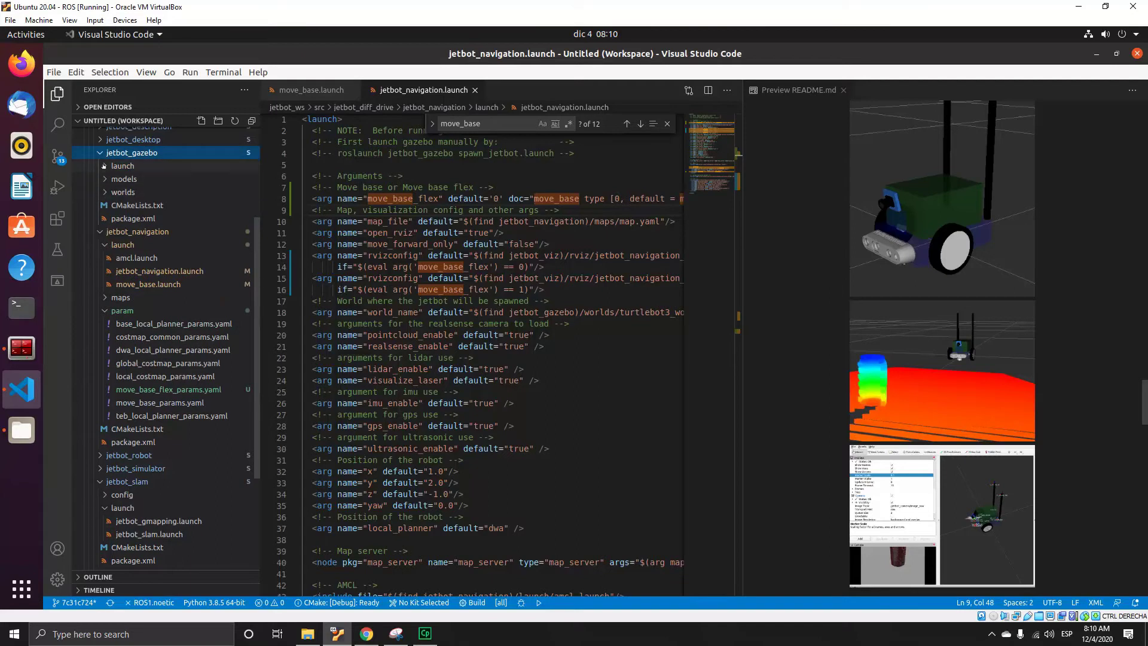
click(104, 166)
click(135, 180)
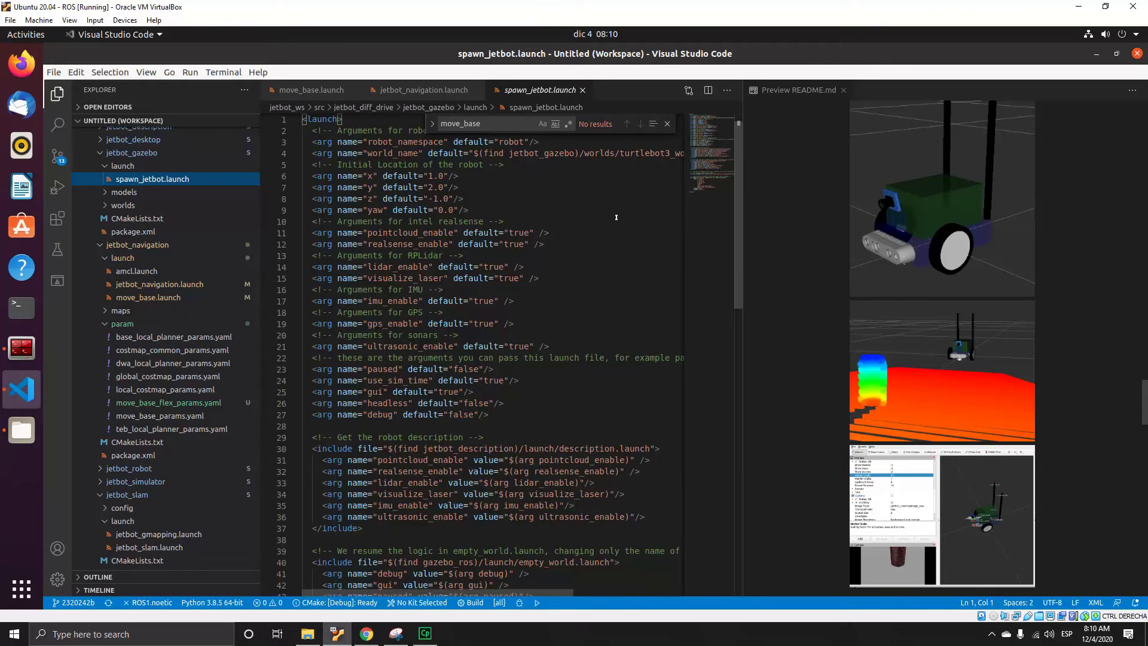
drag(746, 224, 854, 229)
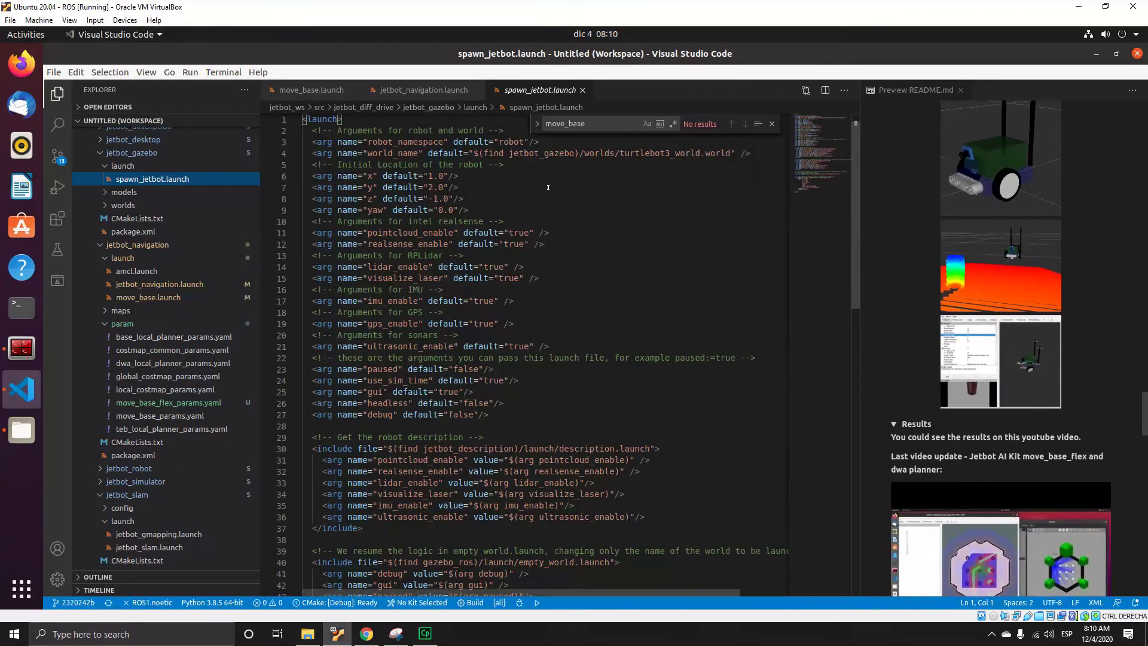
scroll(547, 188, up, 1)
click(924, 90)
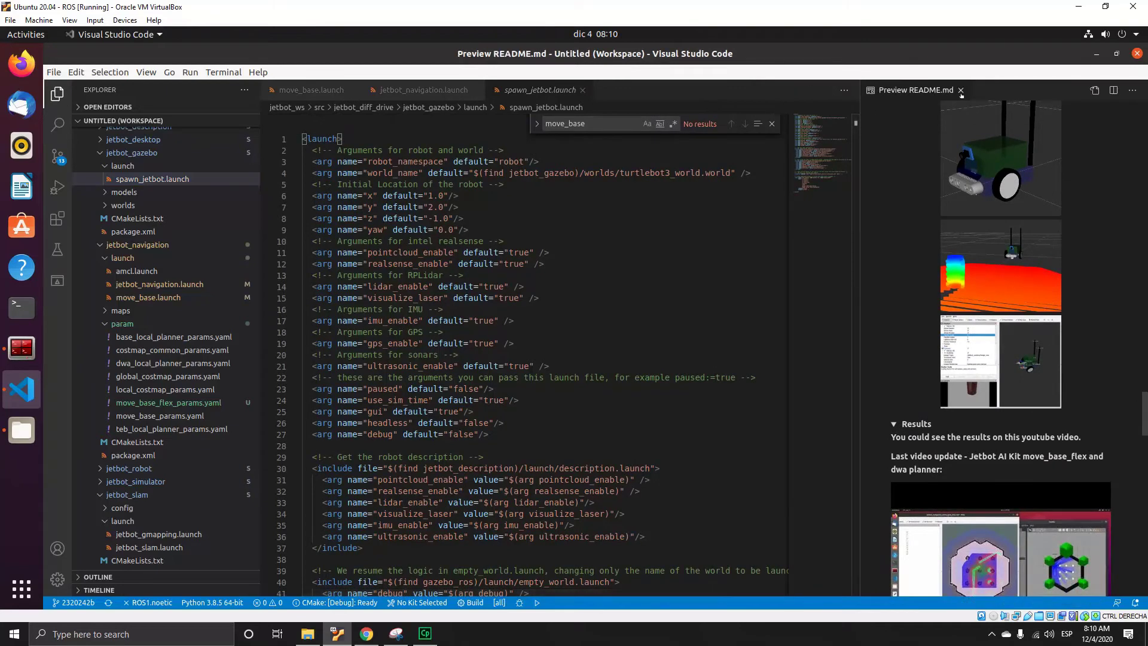
click(959, 90)
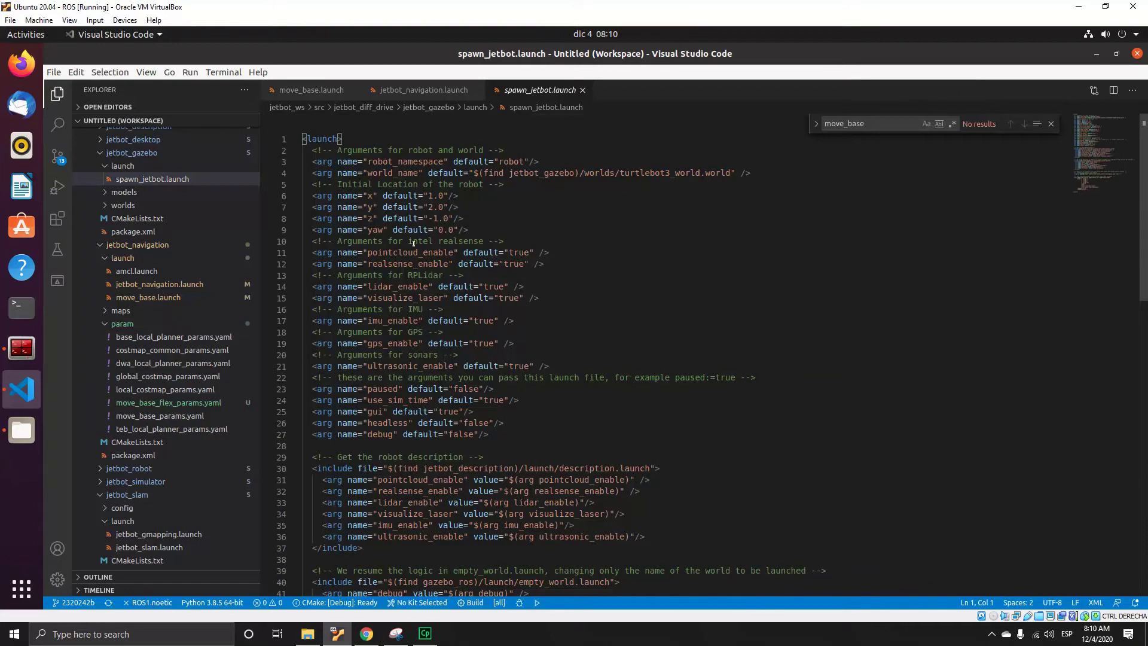
scroll(433, 433, down, 3)
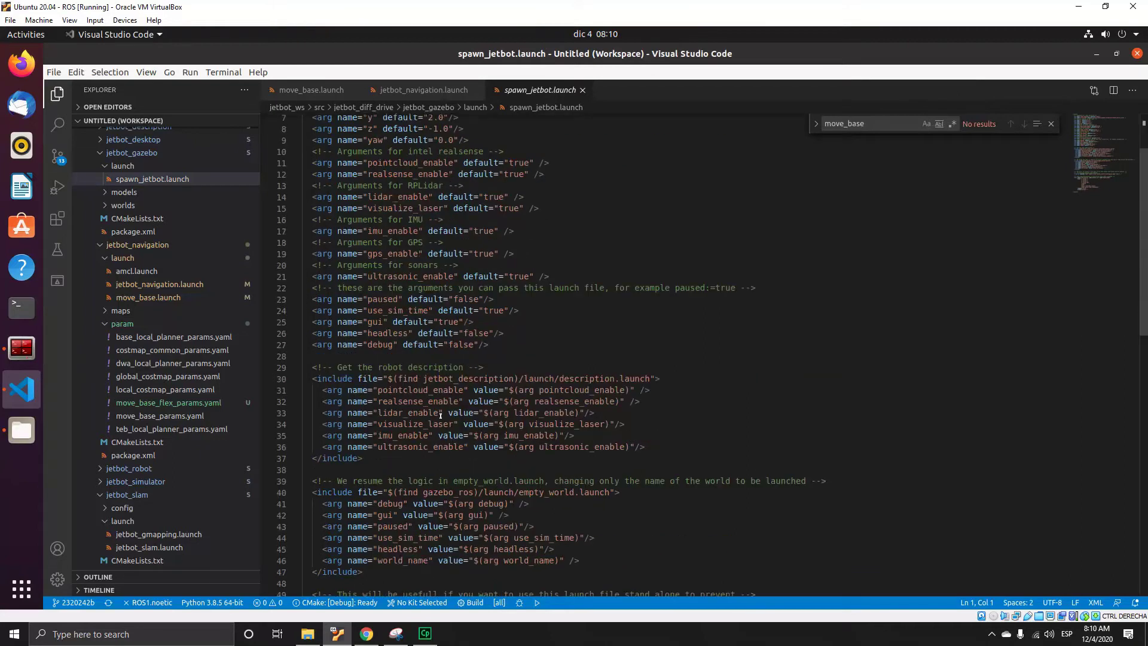
scroll(439, 411, down, 2)
scroll(440, 411, down, 2)
scroll(439, 411, down, 1)
scroll(440, 411, down, 1)
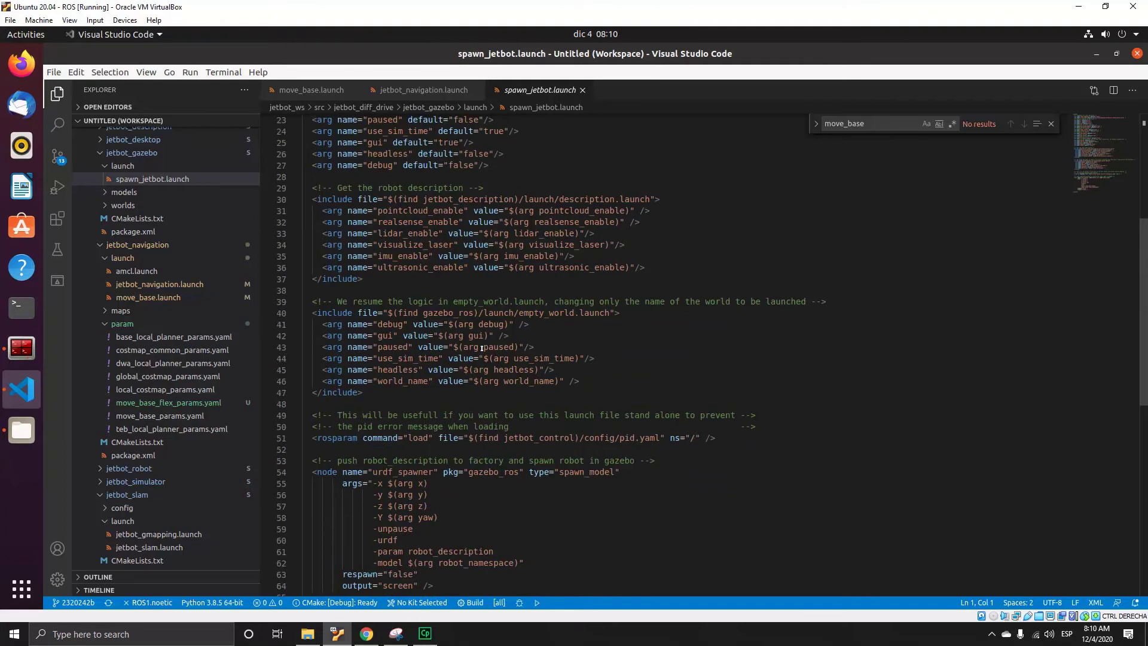
scroll(482, 348, down, 3)
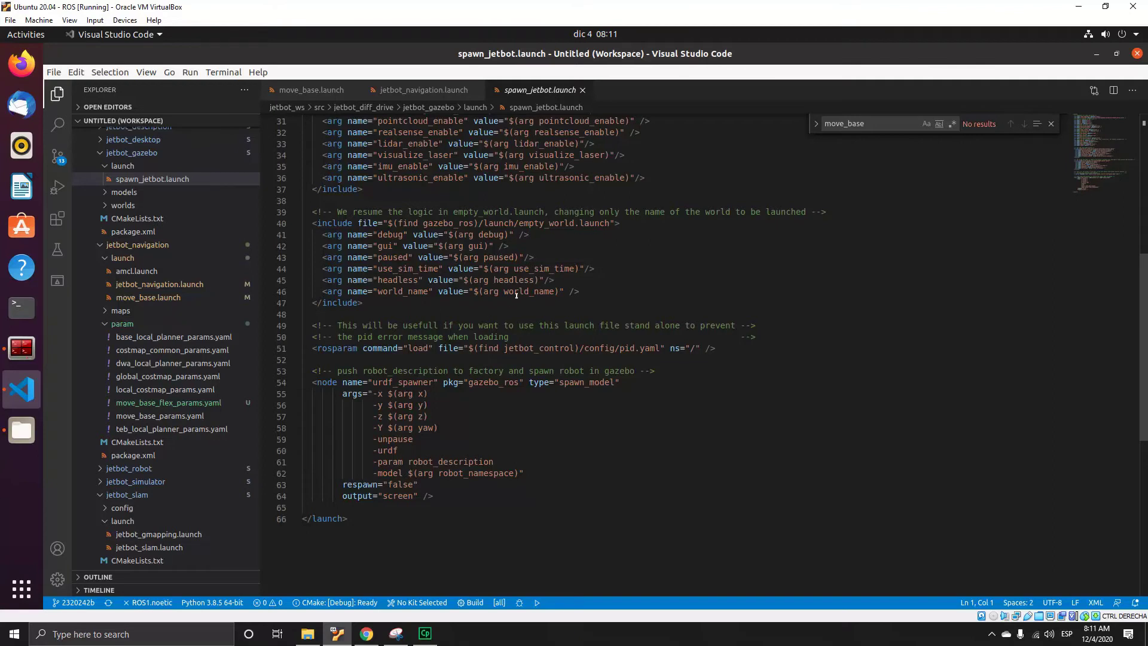
scroll(539, 285, up, 5)
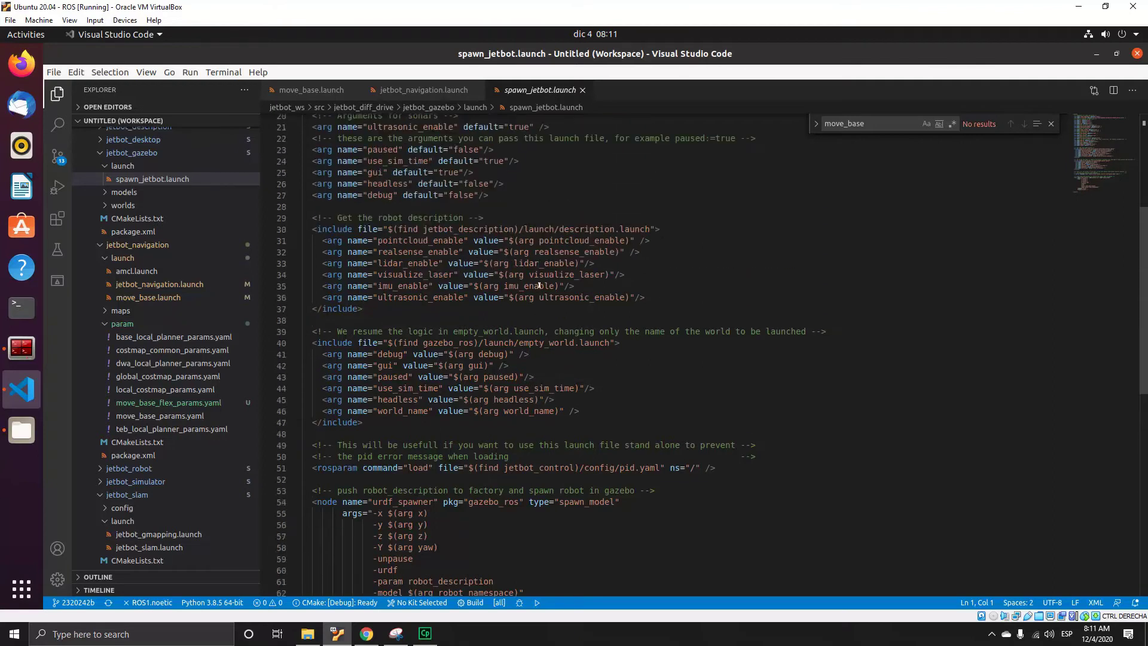
scroll(539, 286, up, 5)
scroll(538, 285, up, 5)
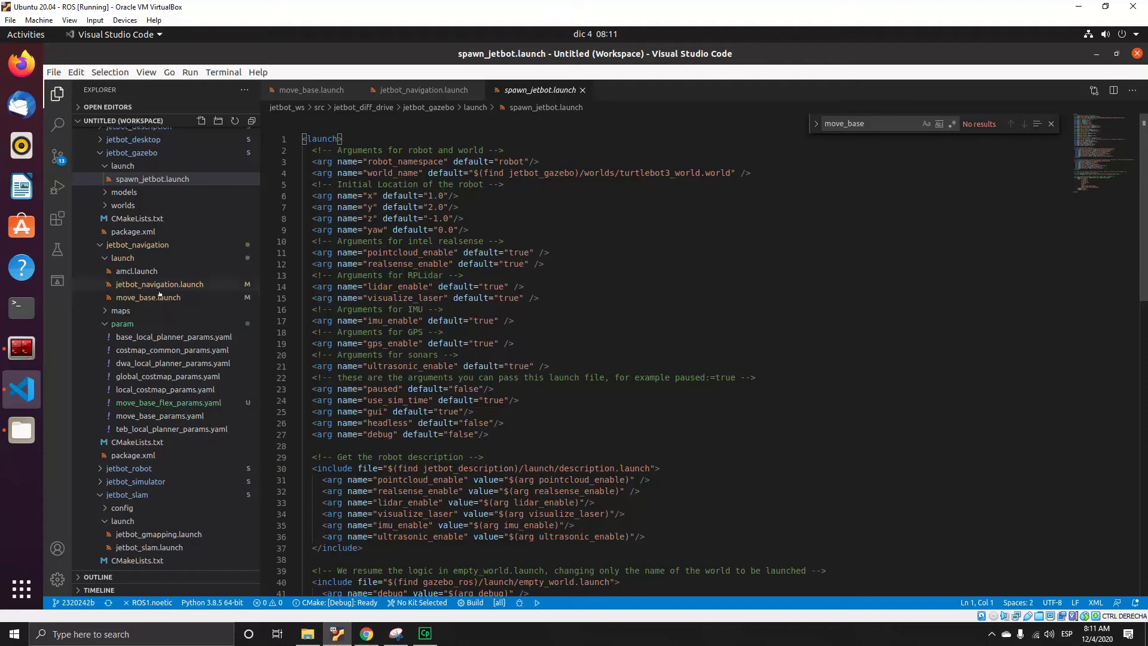
Step: Review jetbot_navigation.launch, then reopen move_base.launch from the jetbot_navigation package
click(139, 296)
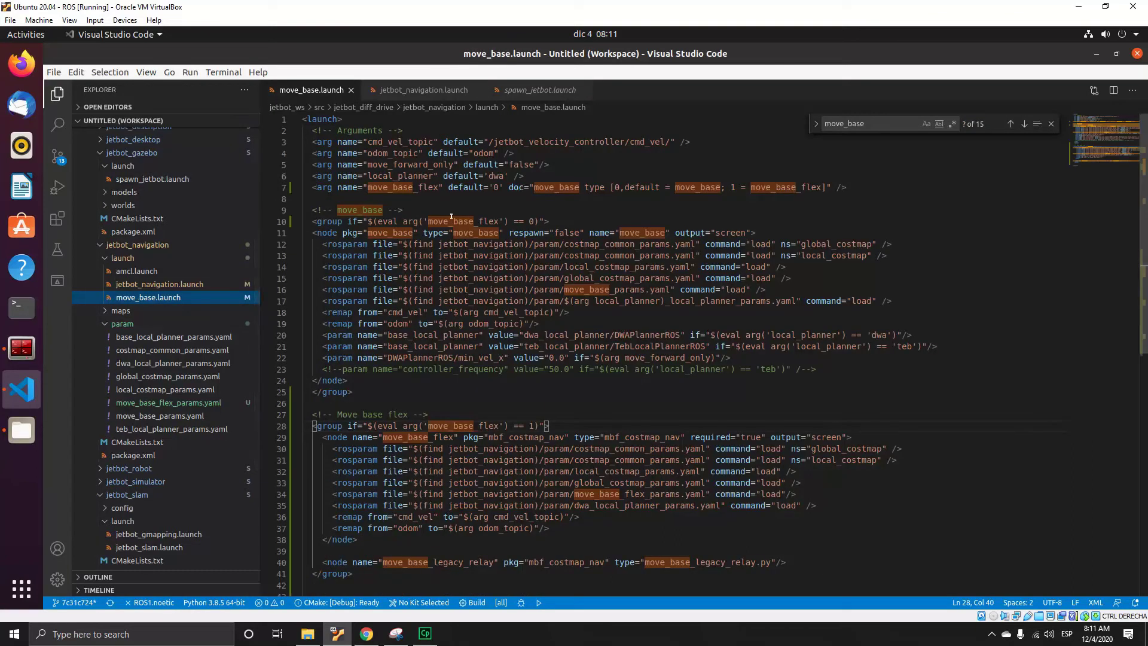
click(350, 90)
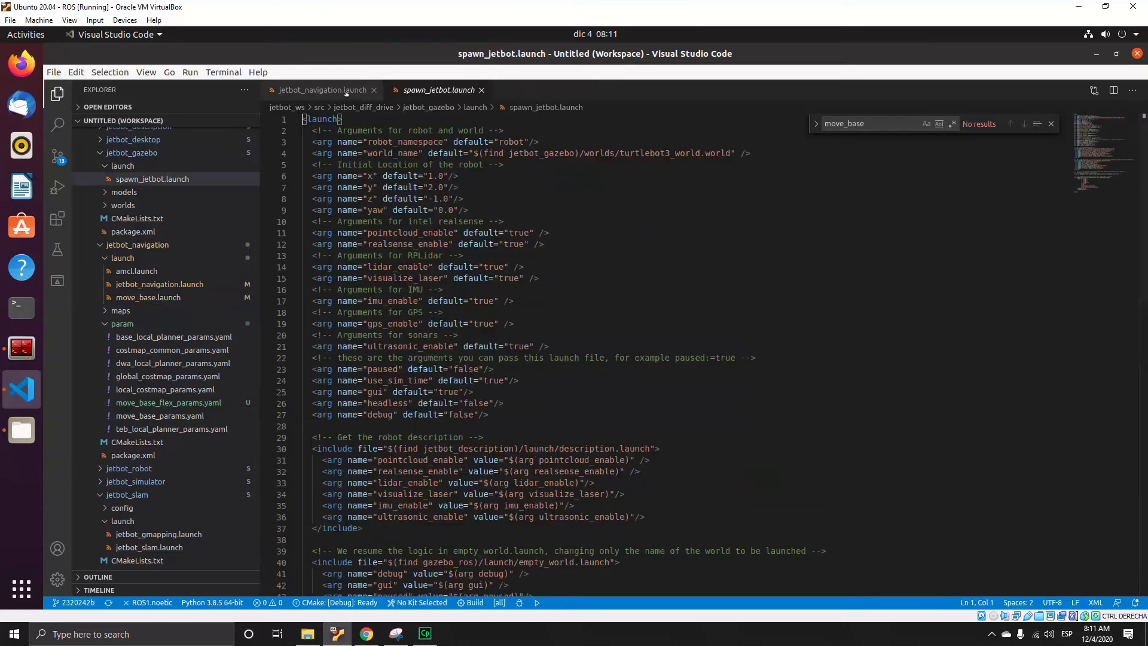
click(324, 90)
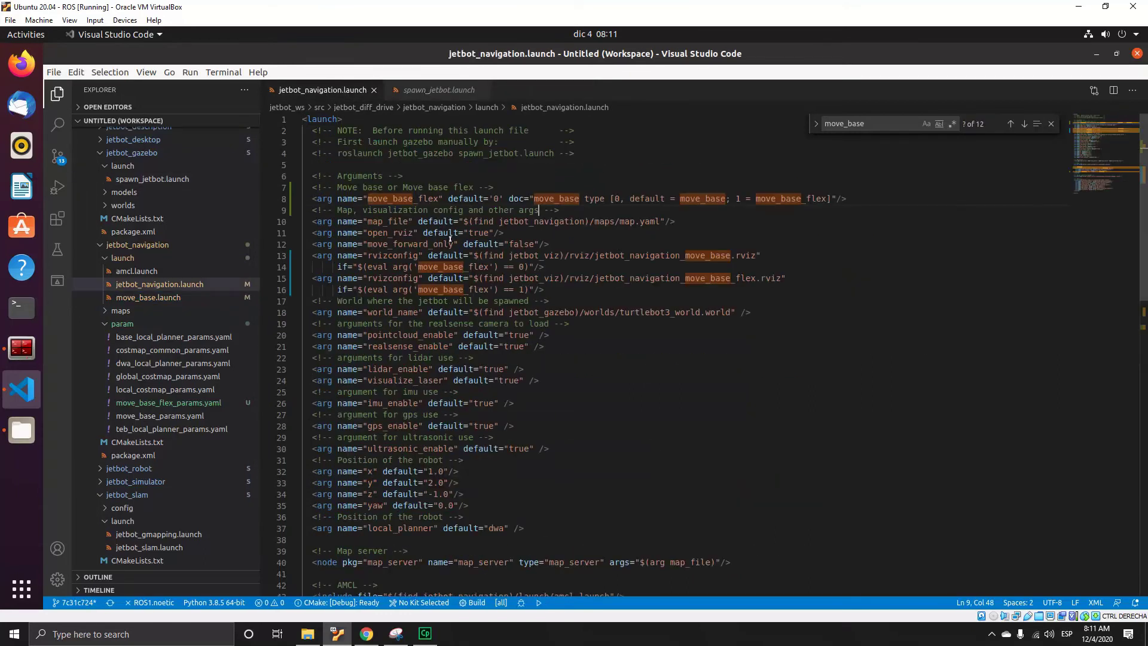
scroll(449, 237, down, 3)
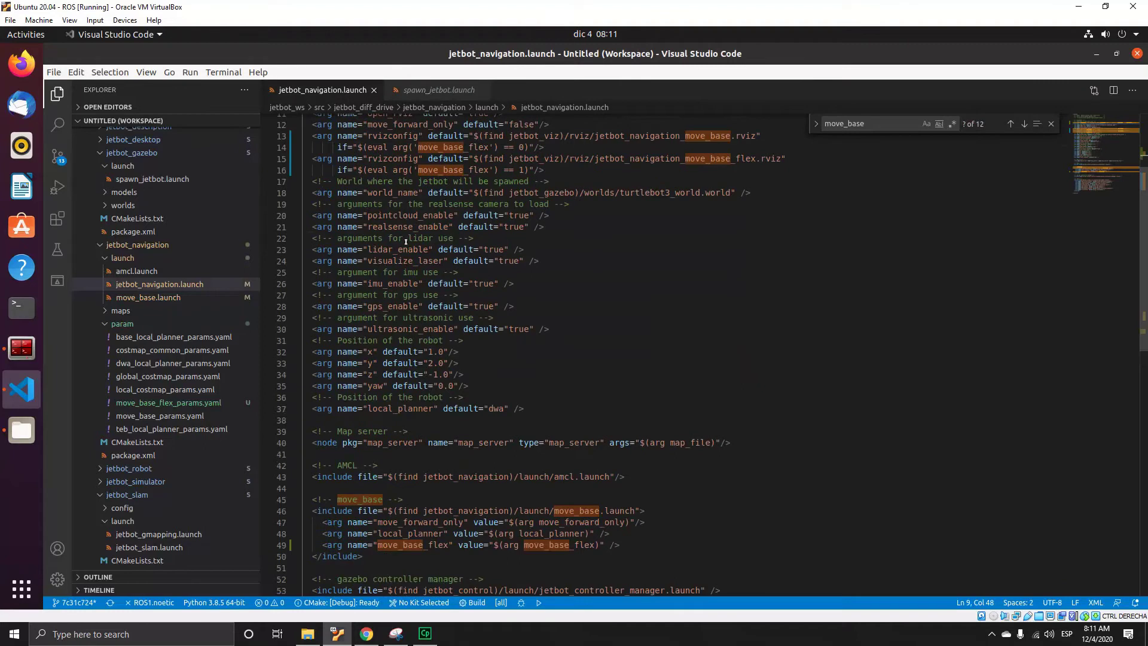
scroll(406, 241, down, 3)
scroll(382, 291, down, 2)
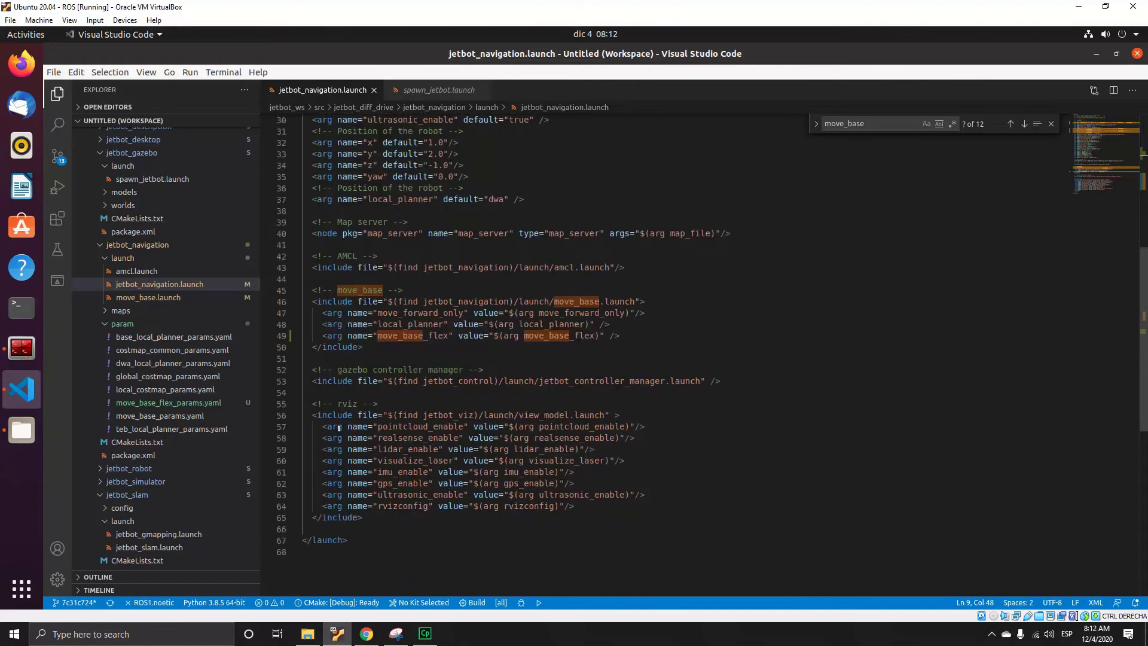
scroll(336, 429, down, 3)
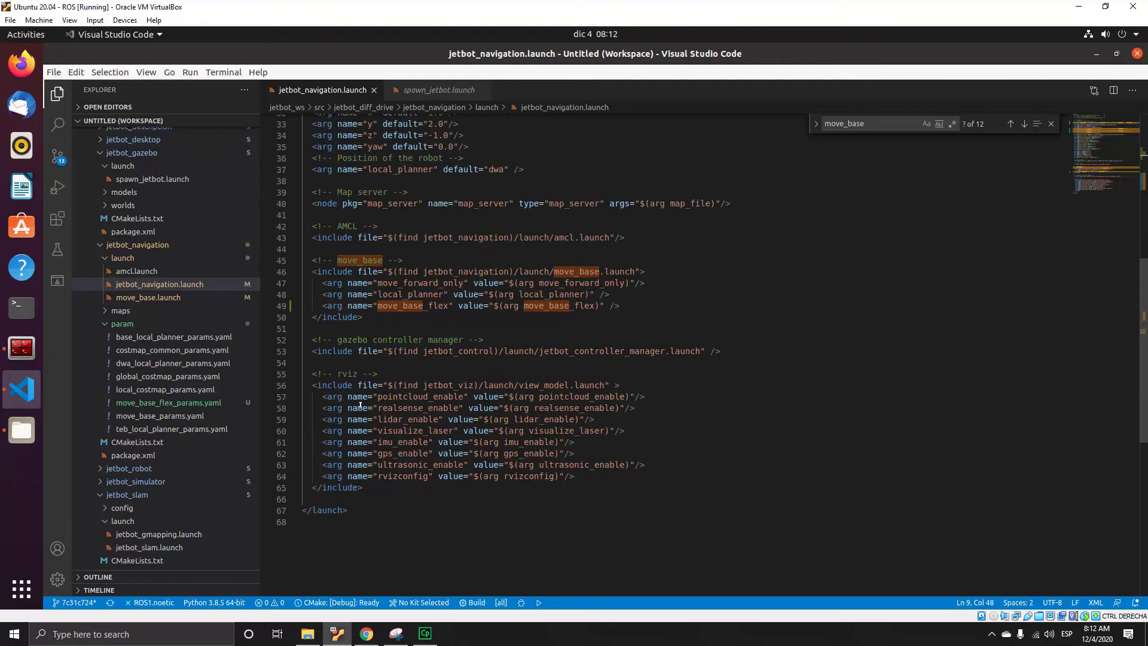
scroll(358, 405, up, 2)
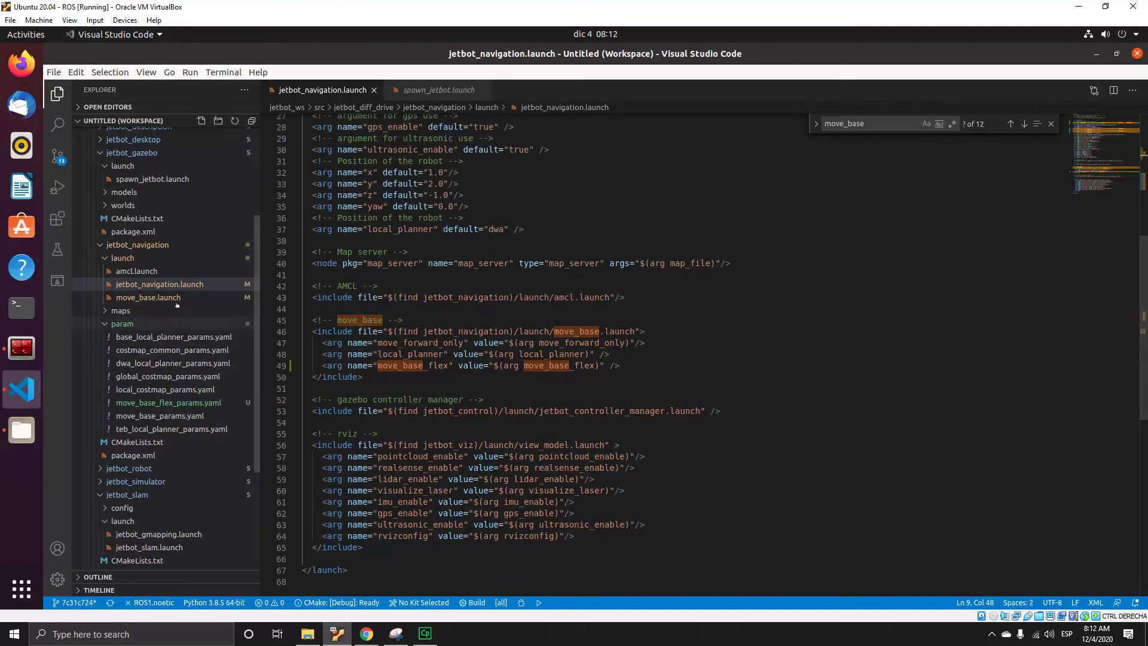
click(148, 297)
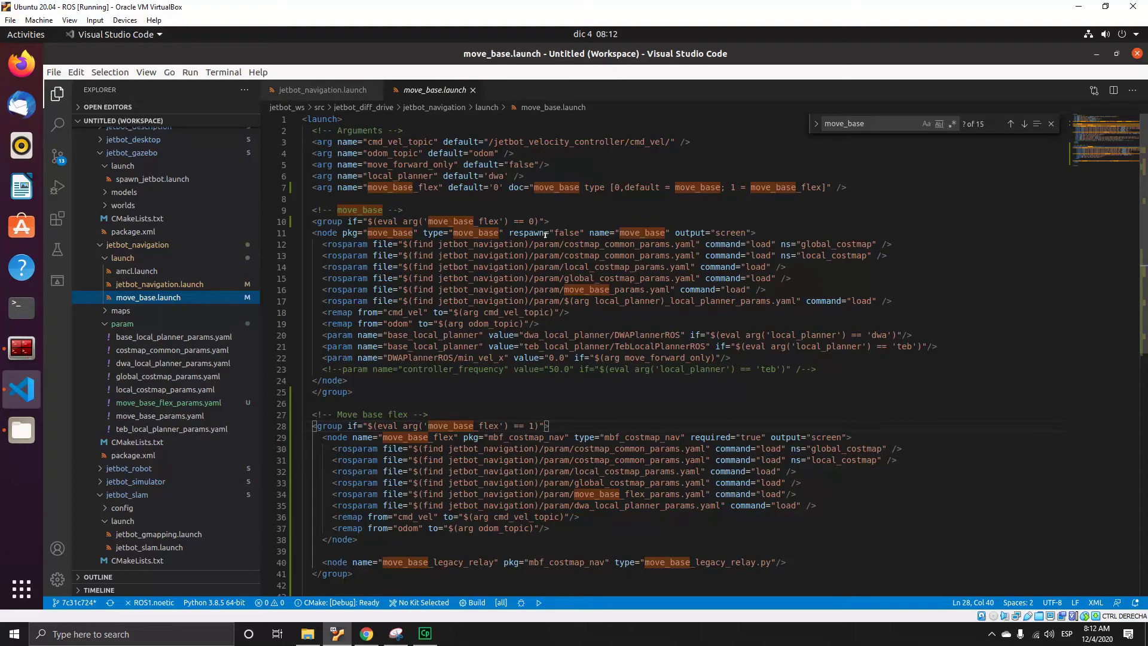
scroll(497, 413, down, 1)
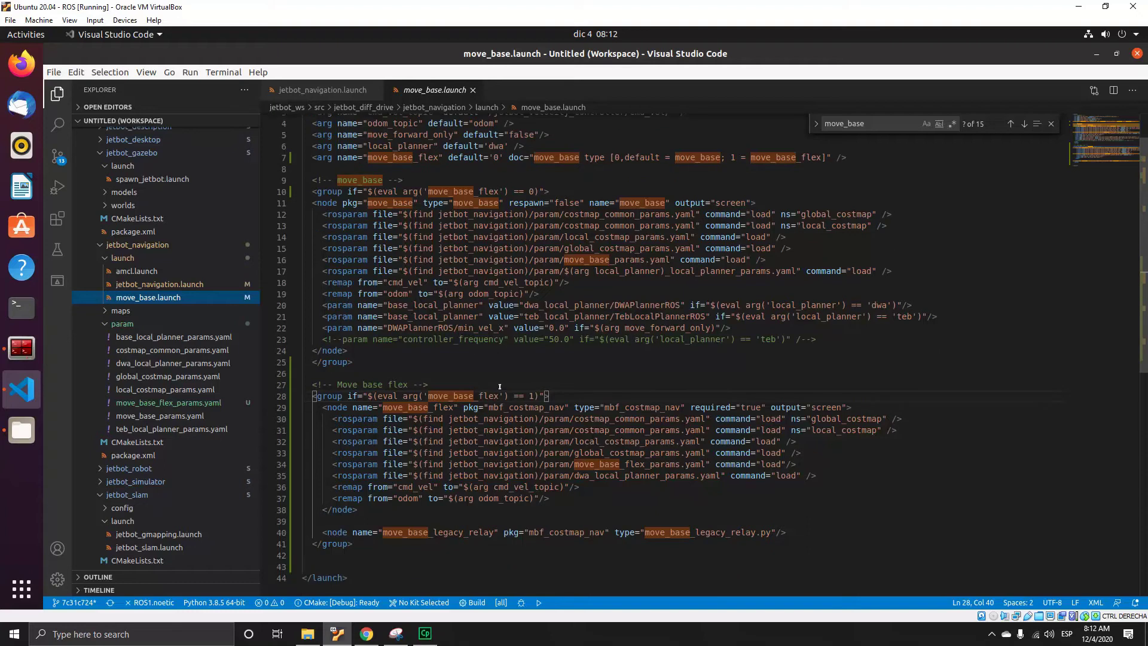
scroll(499, 386, down, 1)
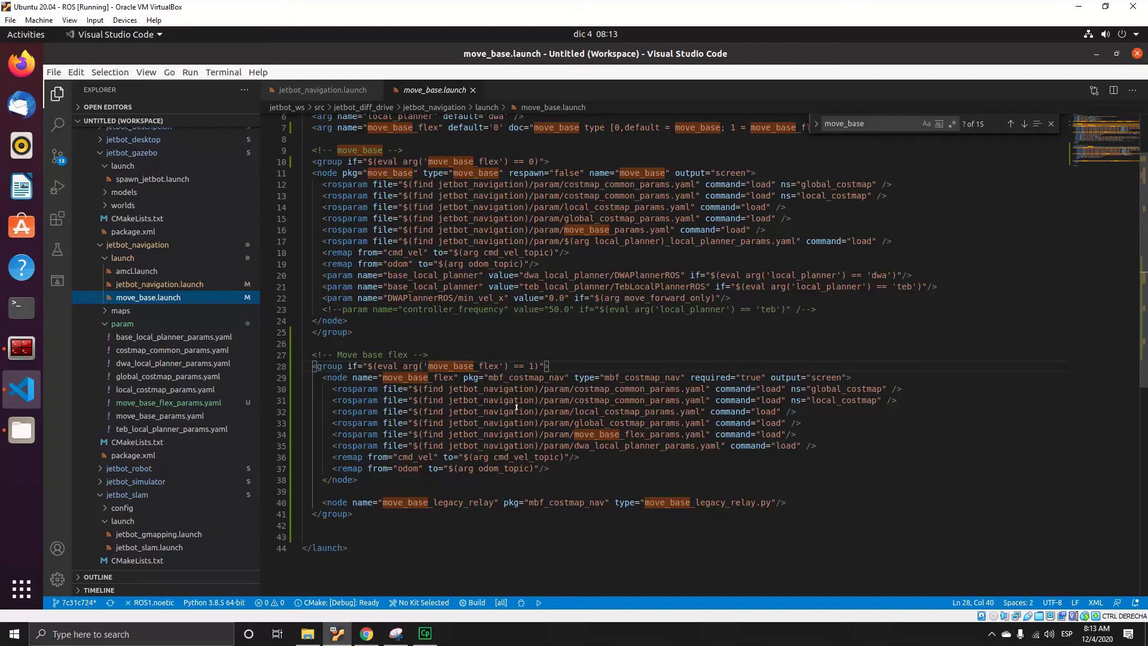
Step: Switch between move_base.launch and jetbot_navigation.launch, closing jetbot_navigation.launch
click(160, 284)
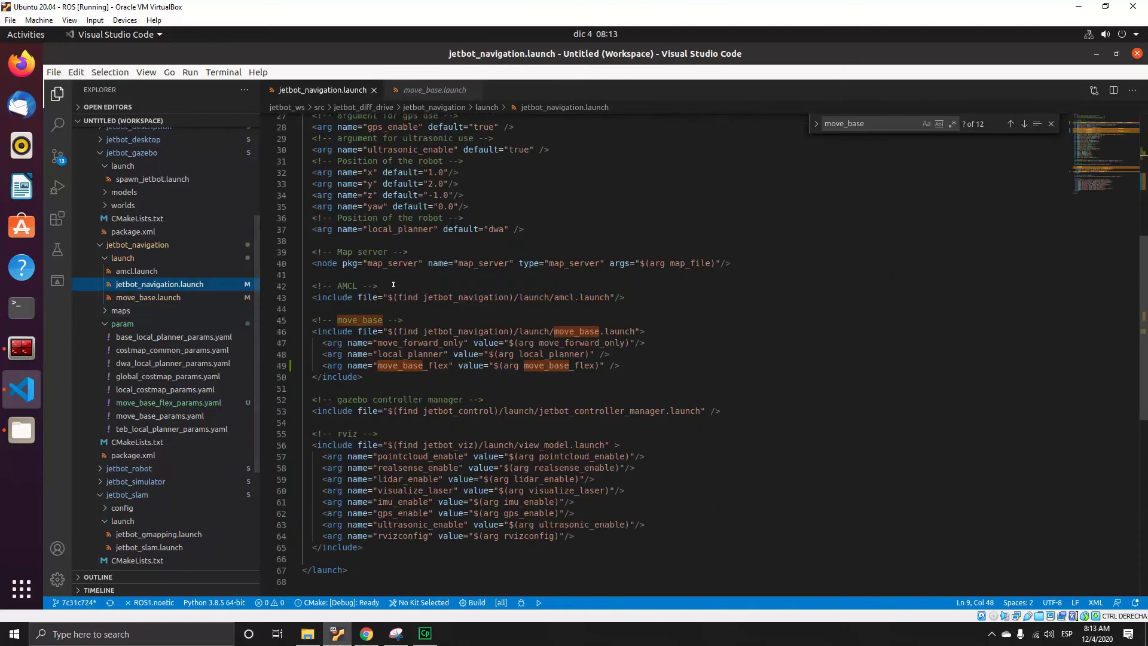
scroll(393, 285, up, 7)
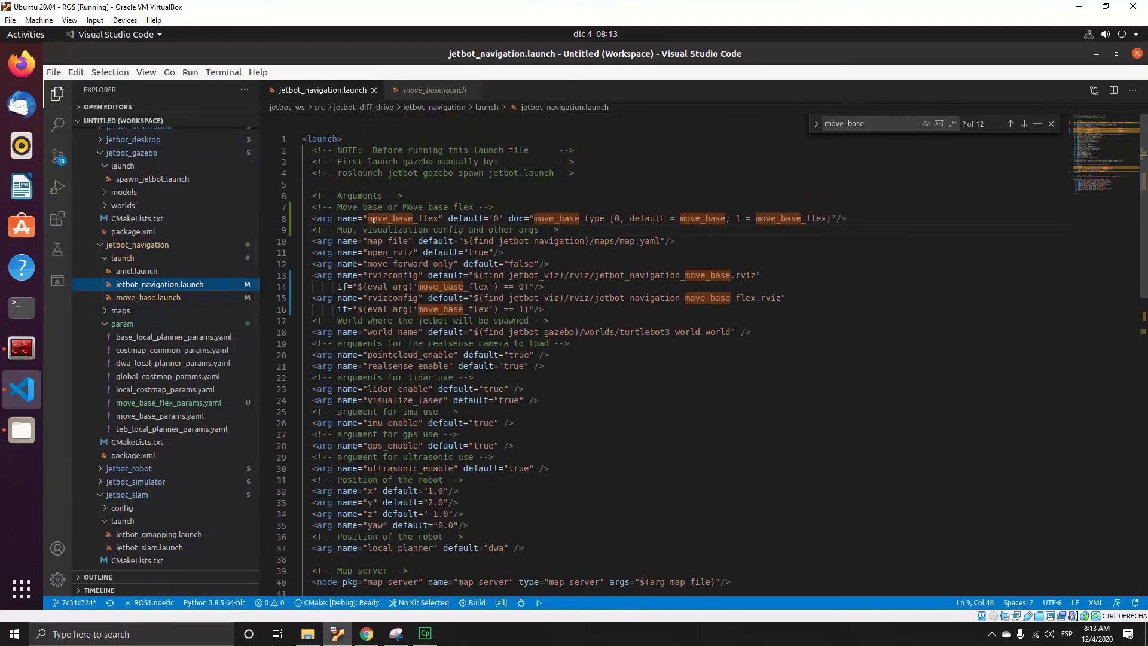
scroll(434, 288, down, 6)
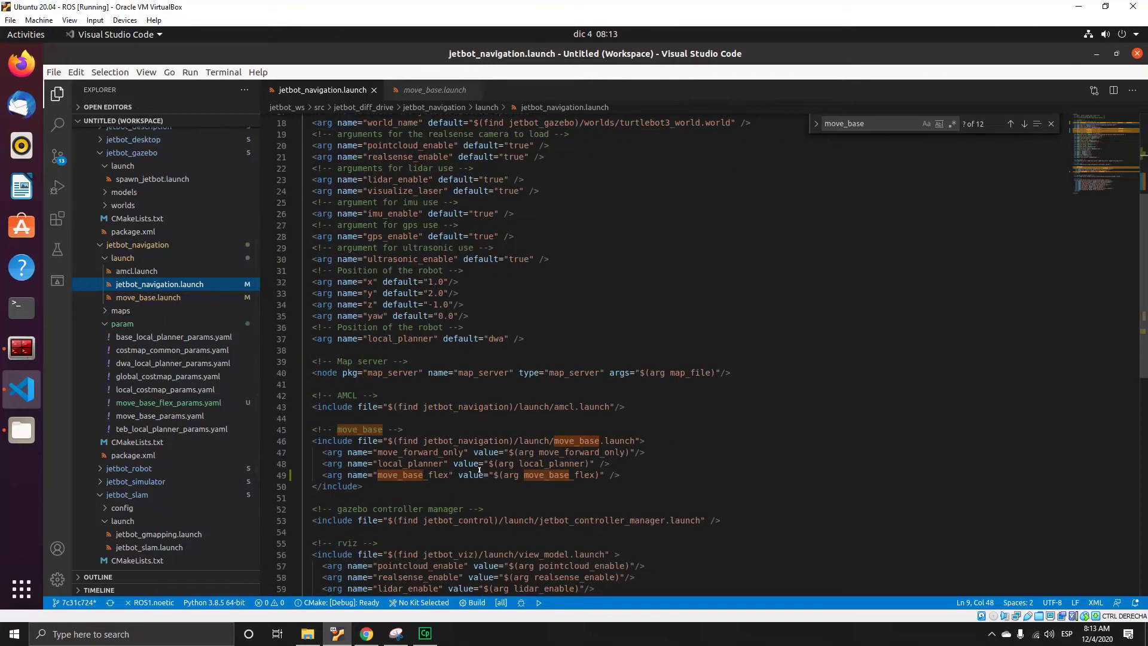
click(434, 90)
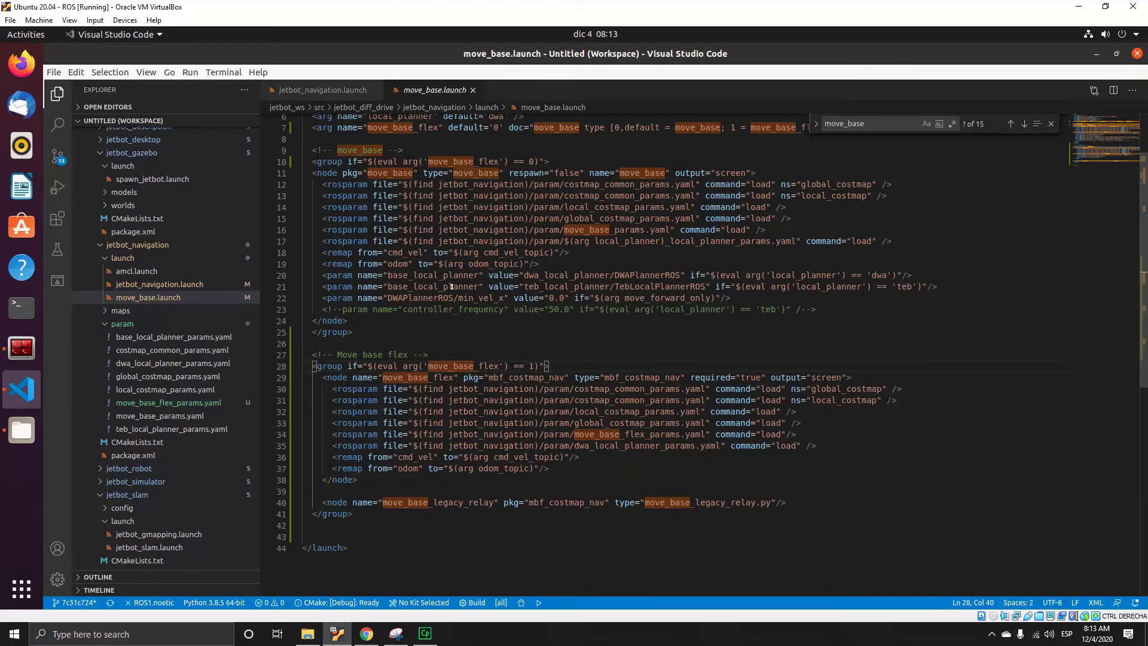
scroll(175, 359, down, 3)
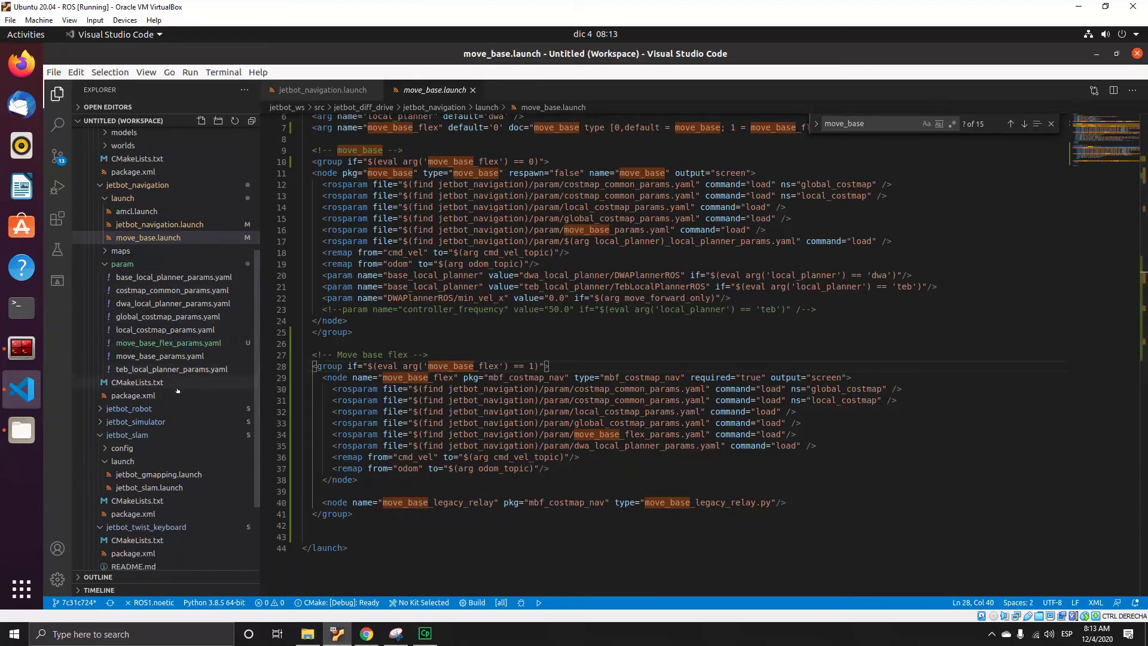
scroll(175, 416, down, 2)
scroll(175, 416, down, 2)
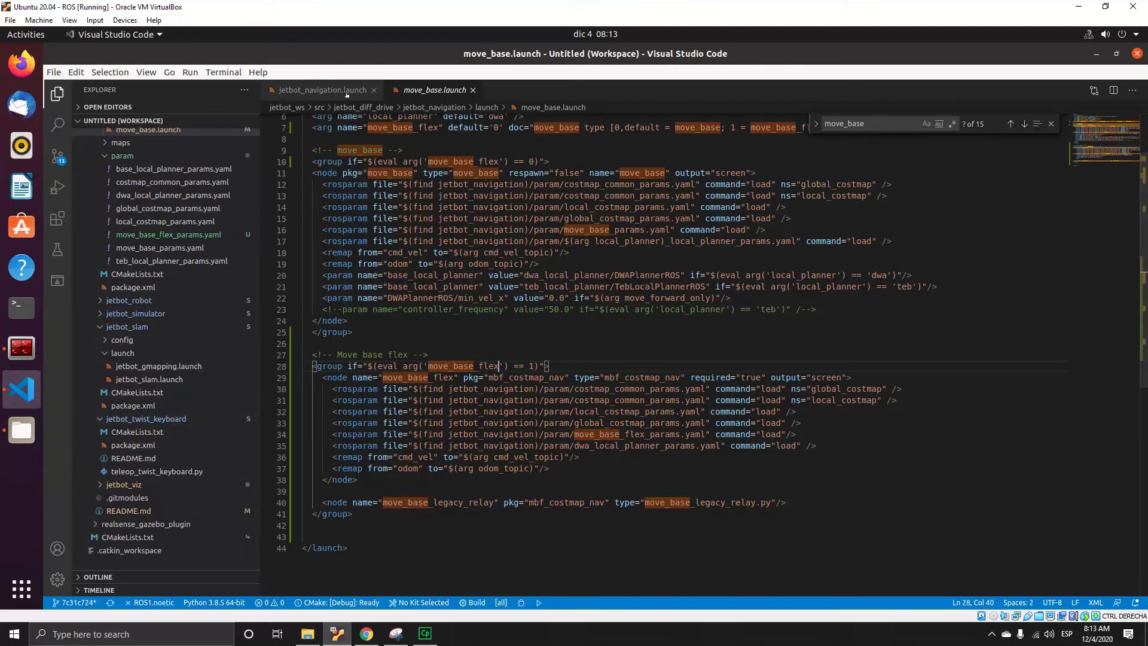
click(319, 89)
click(372, 89)
Step: Close move_base.launch, reopen jetbot_navigation.launch, expand jetbot_viz and widen the Explorer
key(ctrl+w)
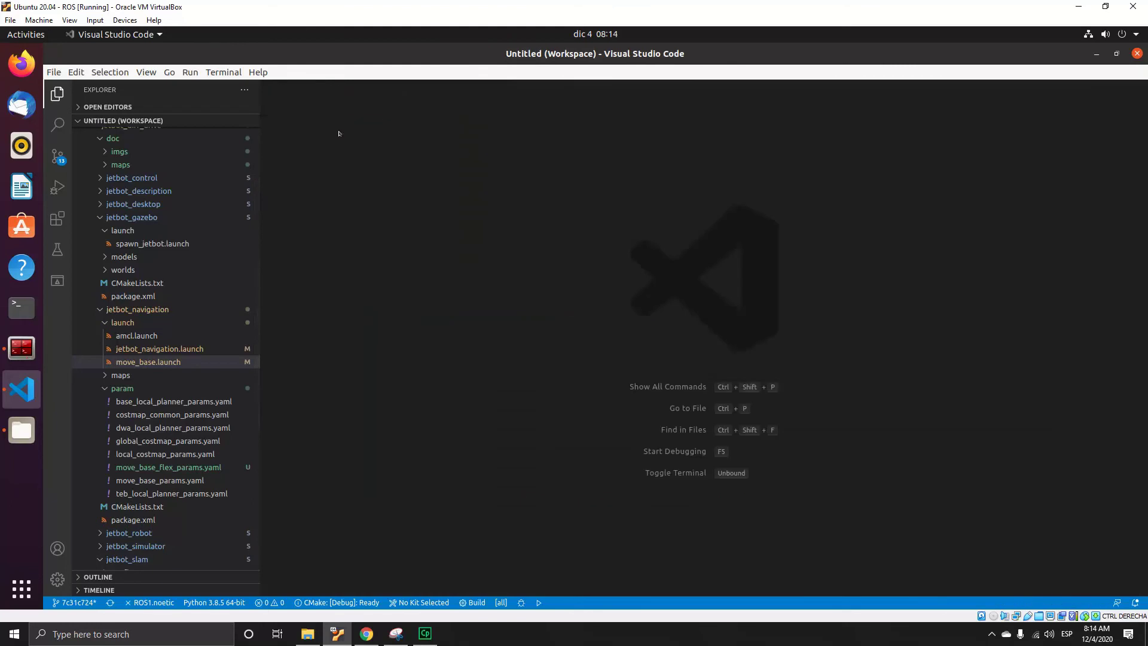
click(159, 348)
scroll(448, 269, up, 5)
scroll(449, 269, up, 5)
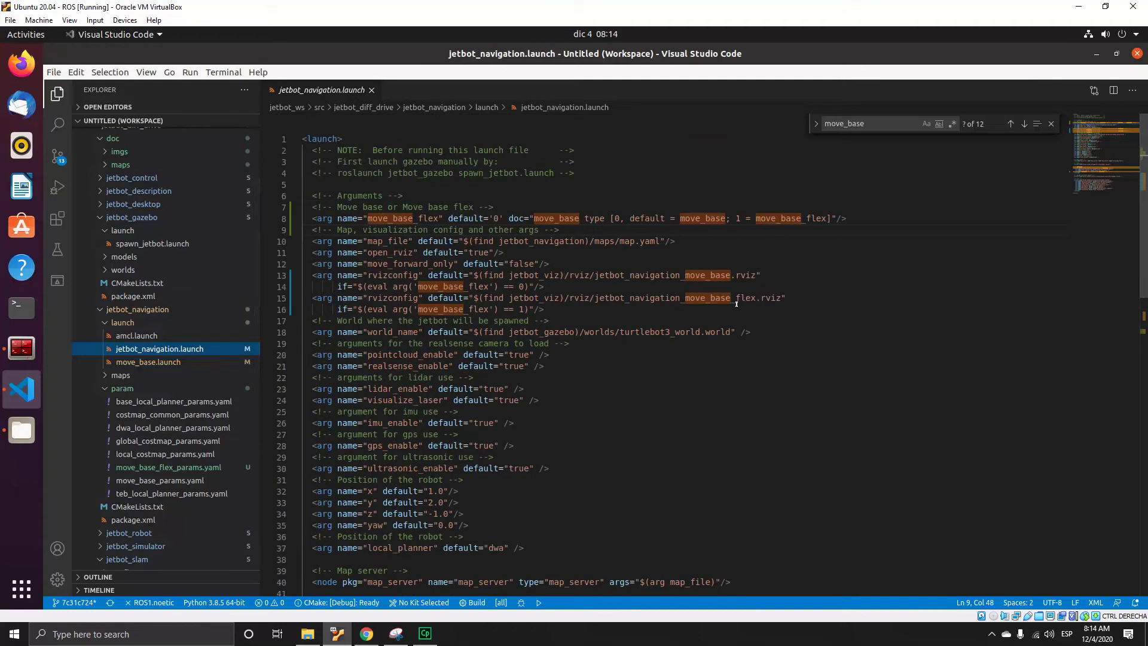
scroll(117, 444, down, 1)
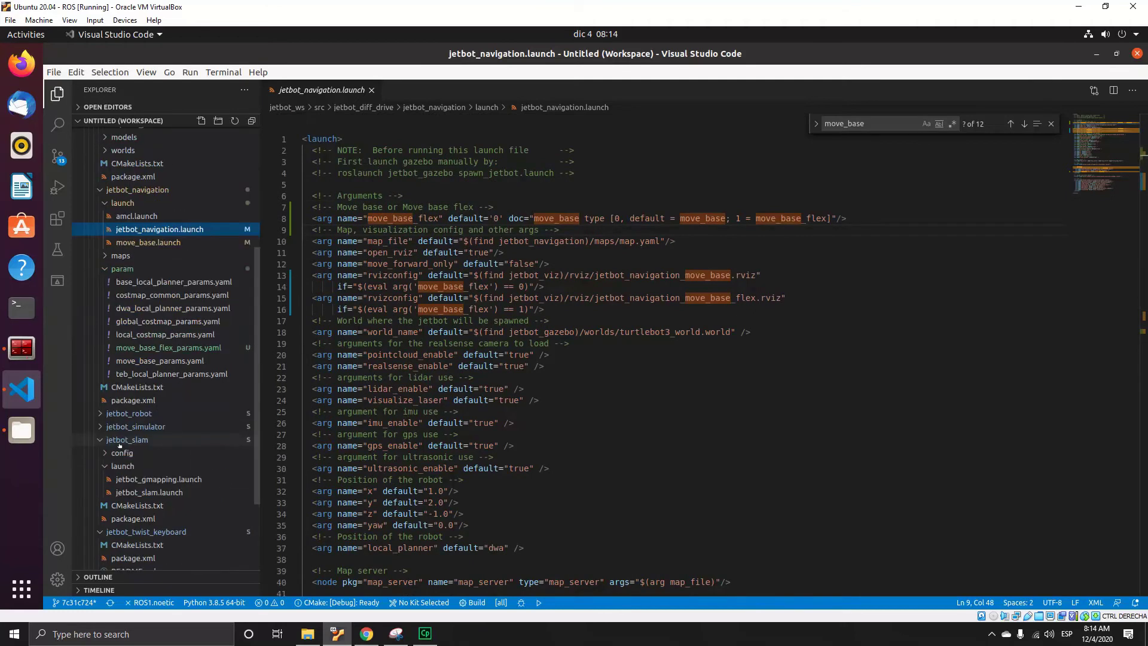
scroll(119, 448, down, 3)
scroll(126, 480, down, 2)
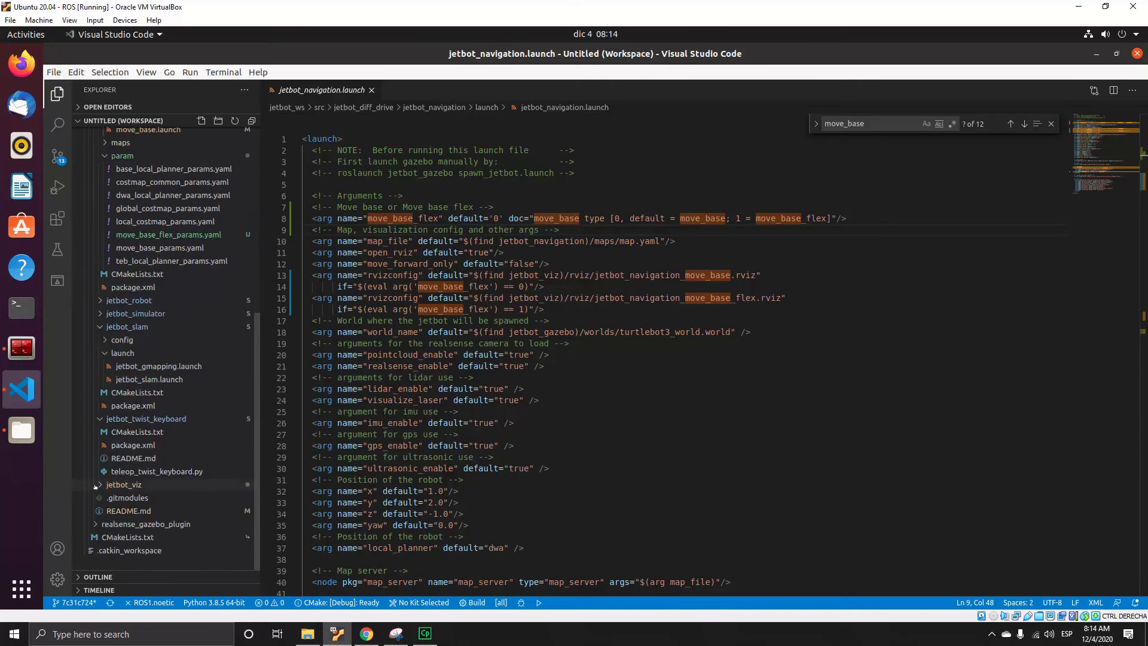
click(97, 485)
scroll(132, 511, down, 3)
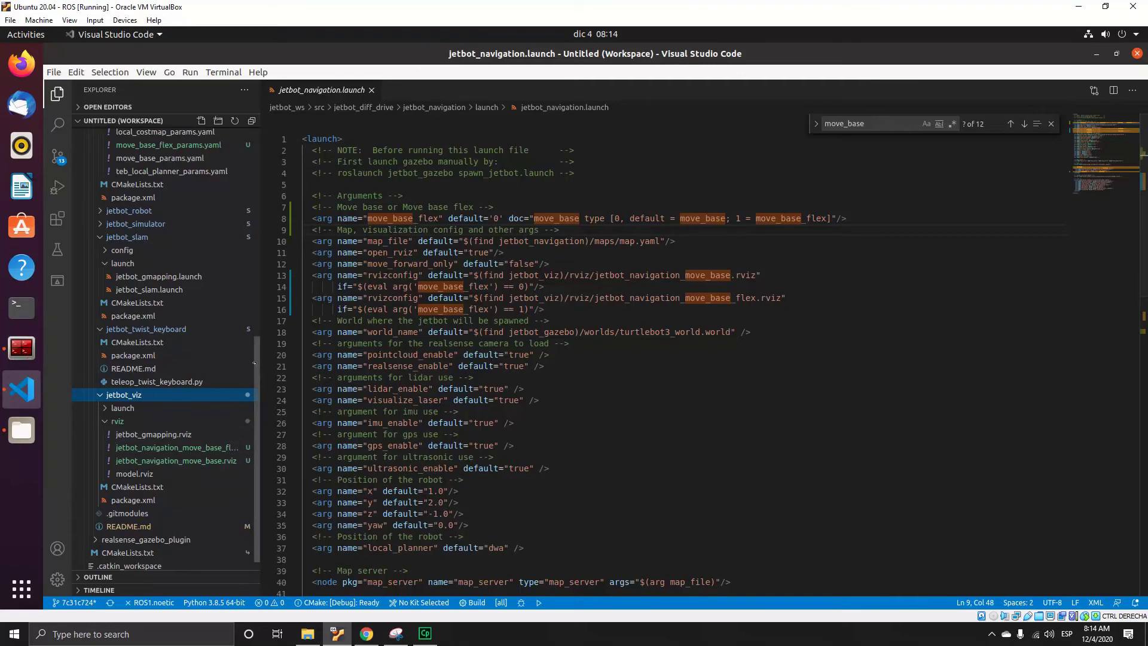
drag(261, 530, 296, 532)
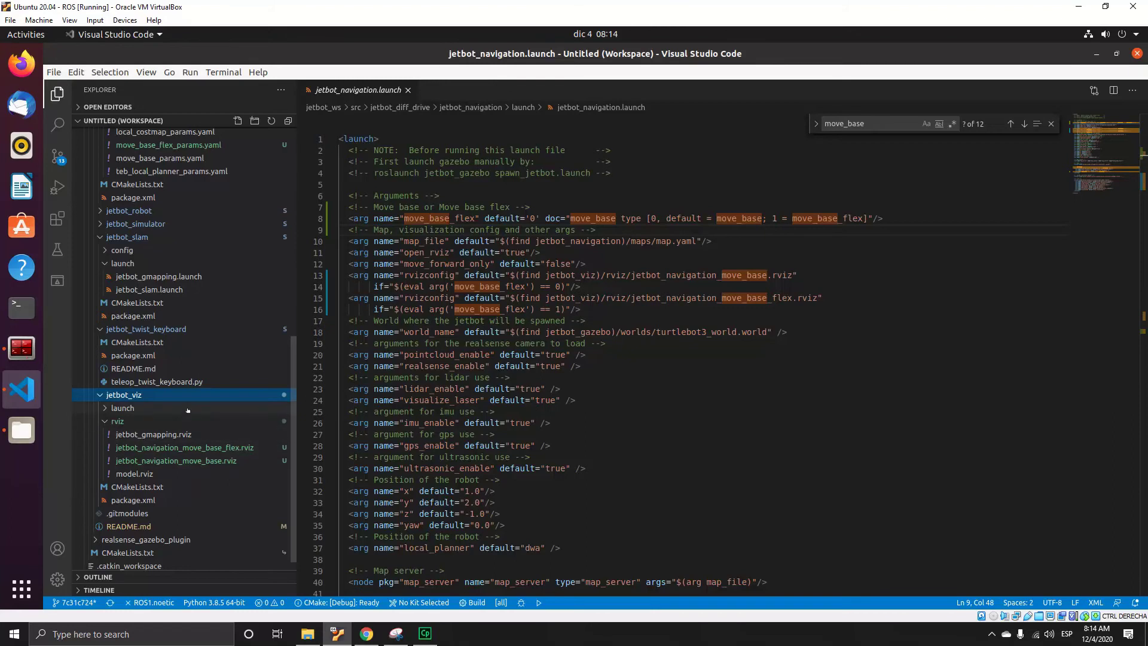
scroll(134, 404, up, 2)
scroll(136, 404, up, 3)
scroll(143, 341, up, 3)
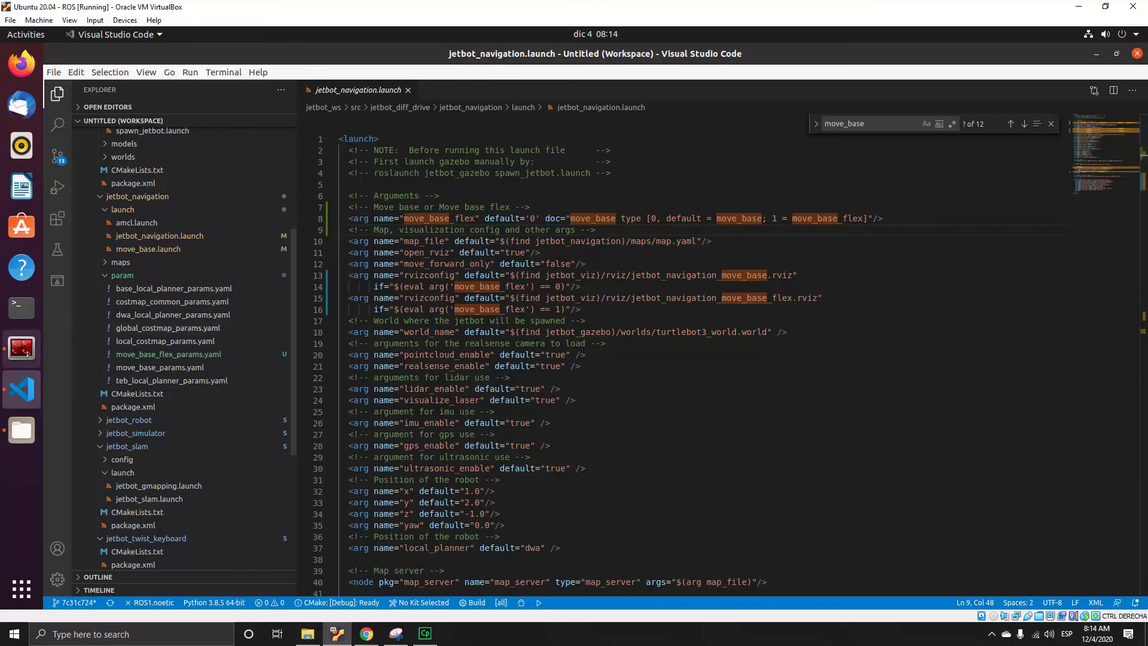
Step: Reveal Terminator and source ~/jetbot_ws/devel/setup.bash in the top pane
click(1095, 53)
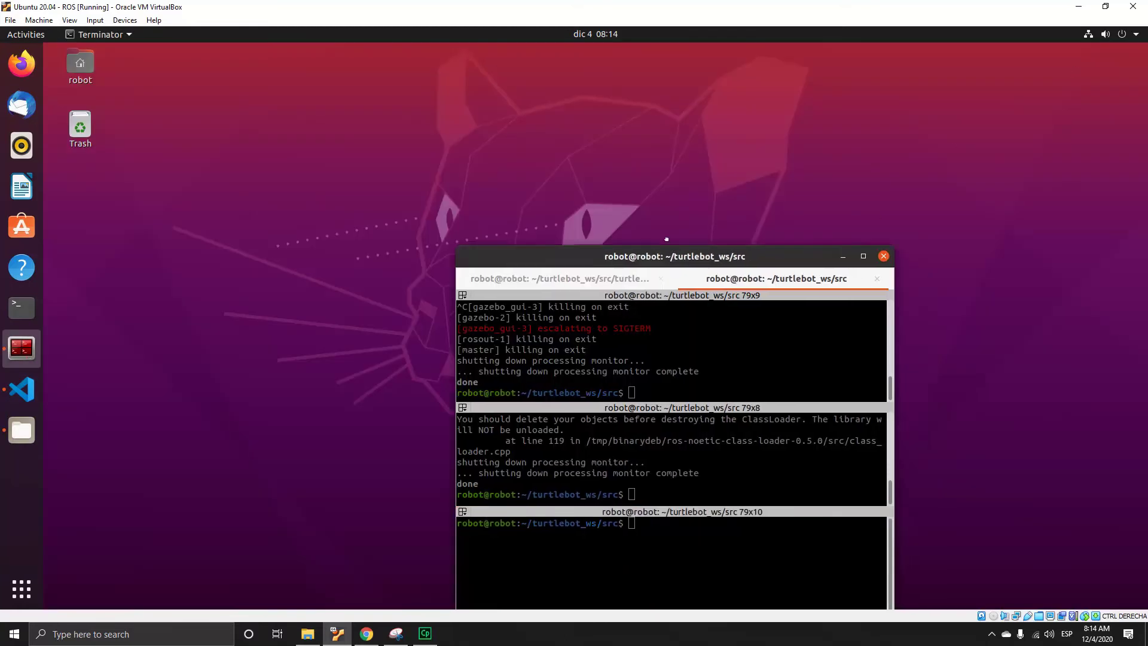
drag(706, 285, 625, 139)
click(656, 253)
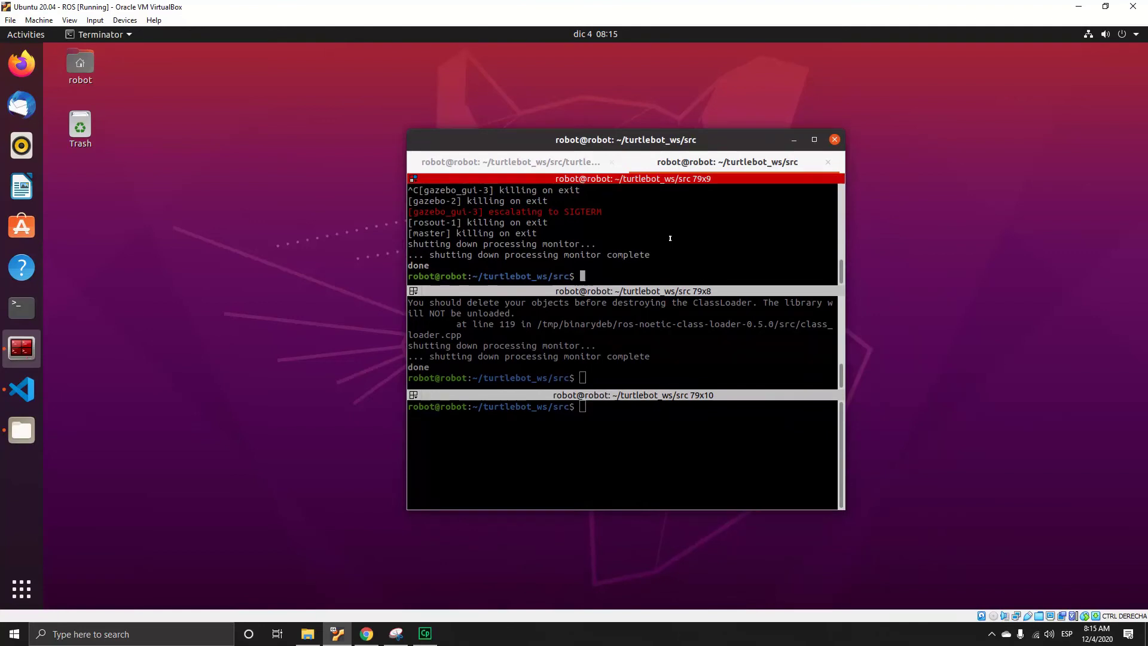
text(source )
text(~/jetw_)
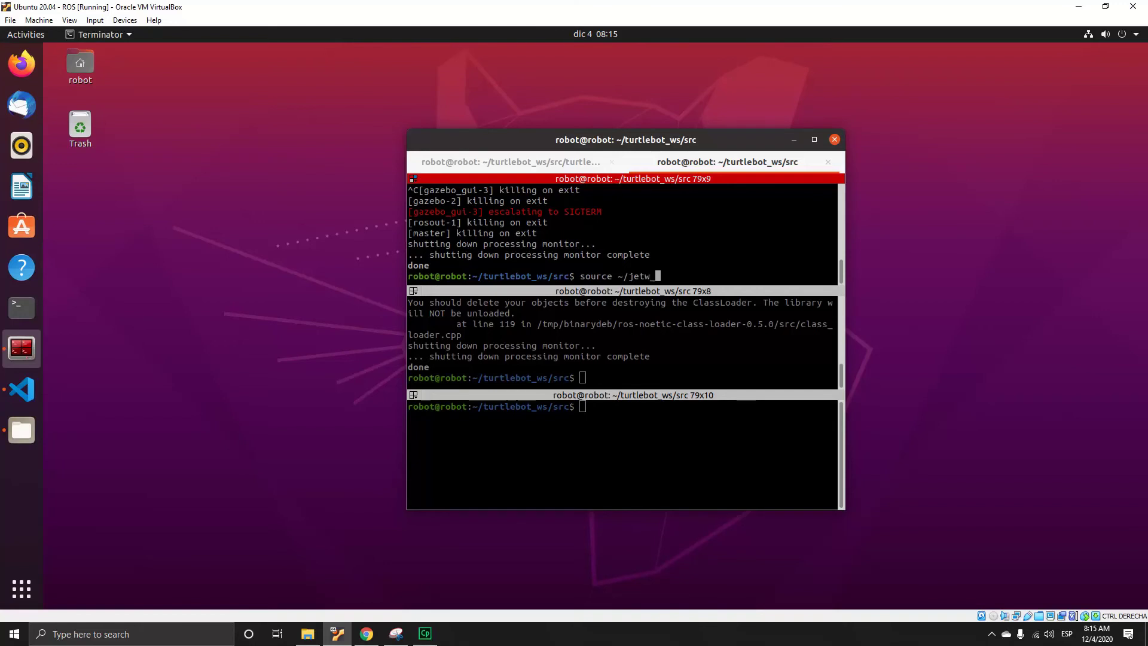
key(BackSpace)
key(BackSpace)
text(bot_ws/devel/se)
text(tup.bash)
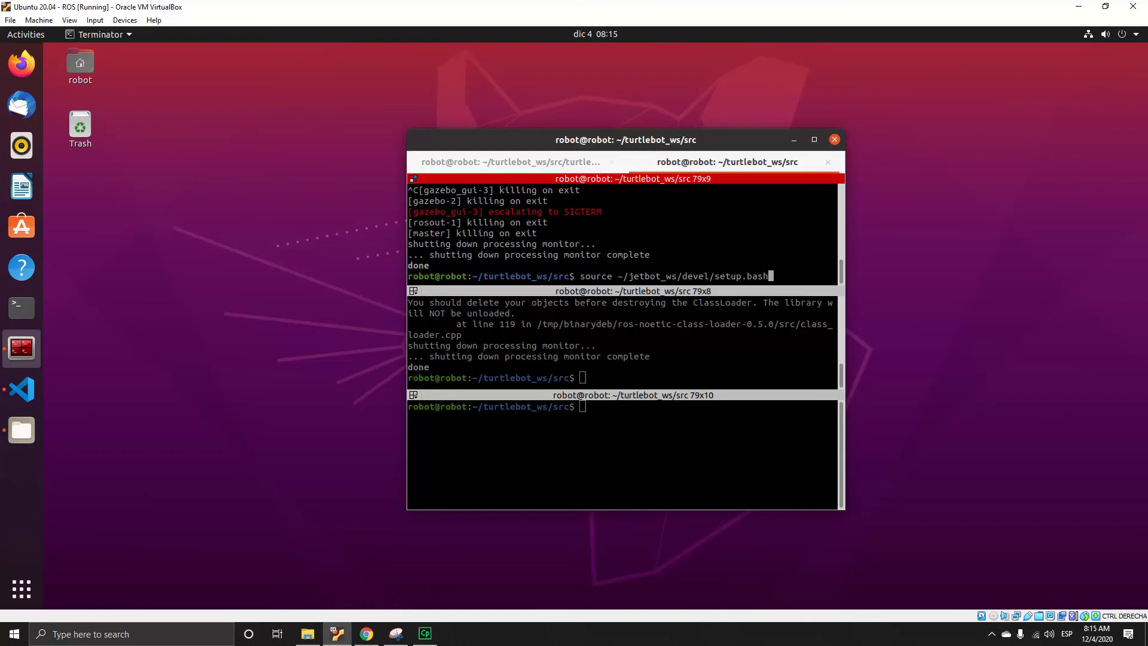
key(Return)
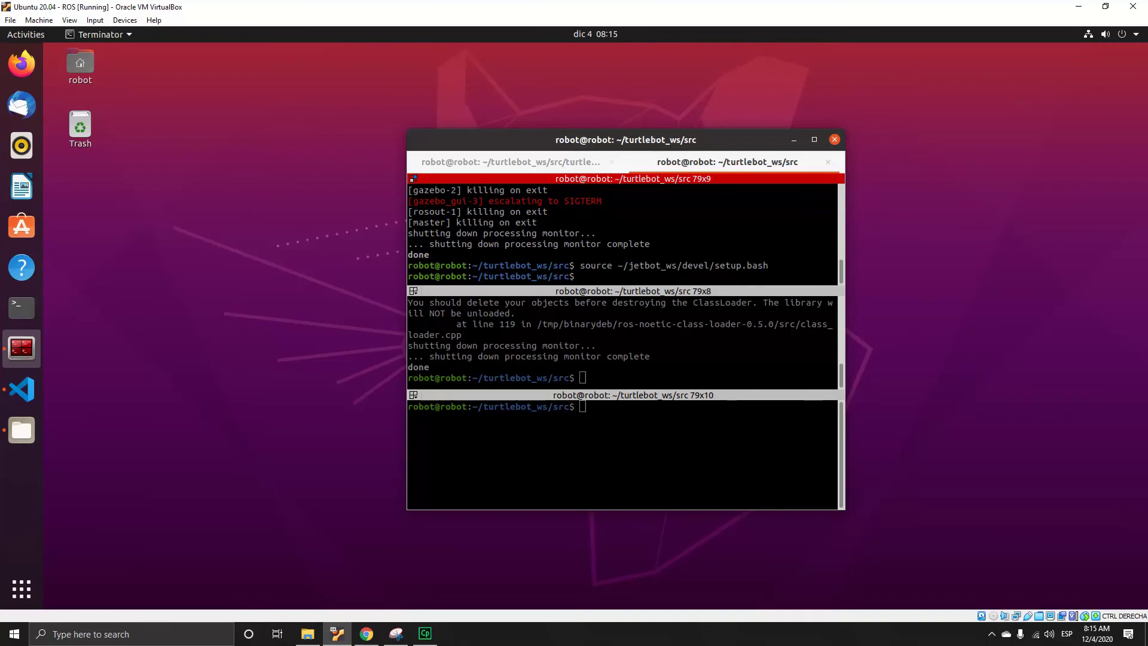
text(roslaunch jetb)
text(ot_gaz)
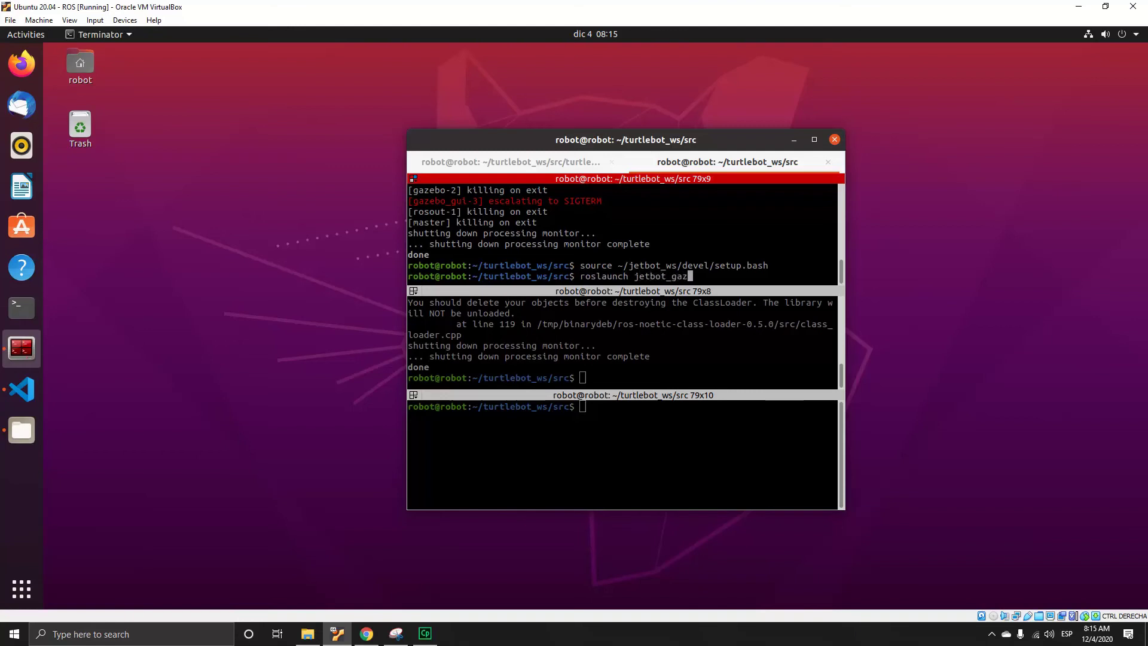
text(ebo jetbot_g)
Step: Run 'roslaunch jetbot_gazebo spawn_jetbot.launch' to start the JetBot world in Gazebo
key(BackSpace)
key(BackSpace)
key(BackSpace)
key(BackSpace)
key(BackSpace)
key(BackSpace)
key(BackSpace)
text(sp)
key(Tab)
key(Return)
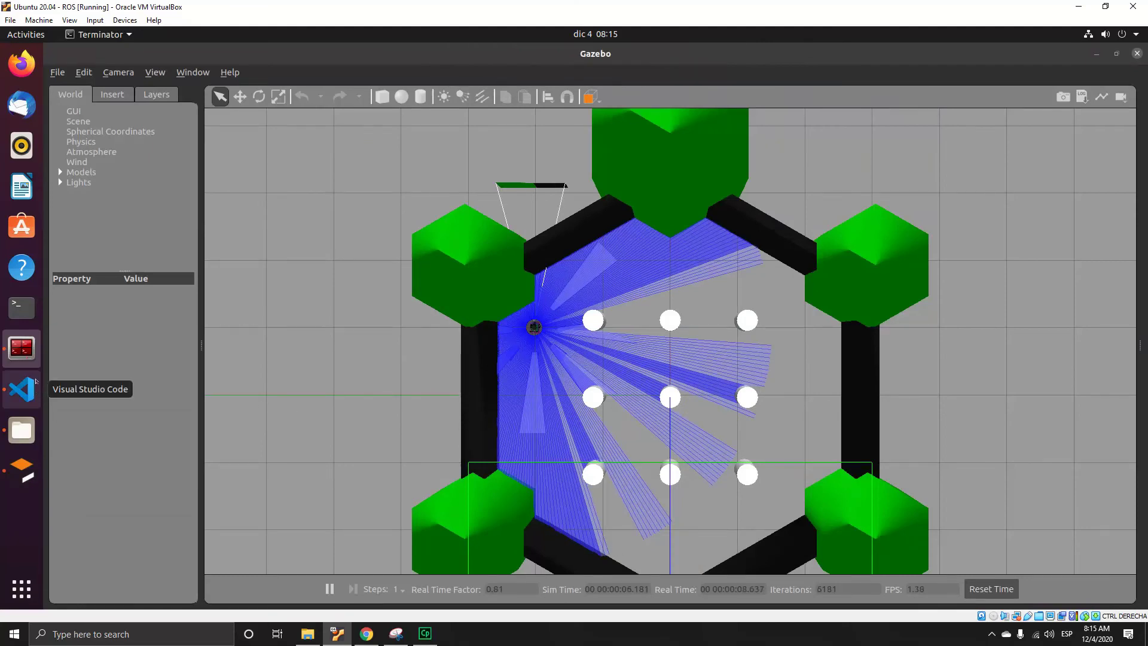
Step: Move Terminator beside the Gazebo world and select the idle middle terminal pane
click(22, 470)
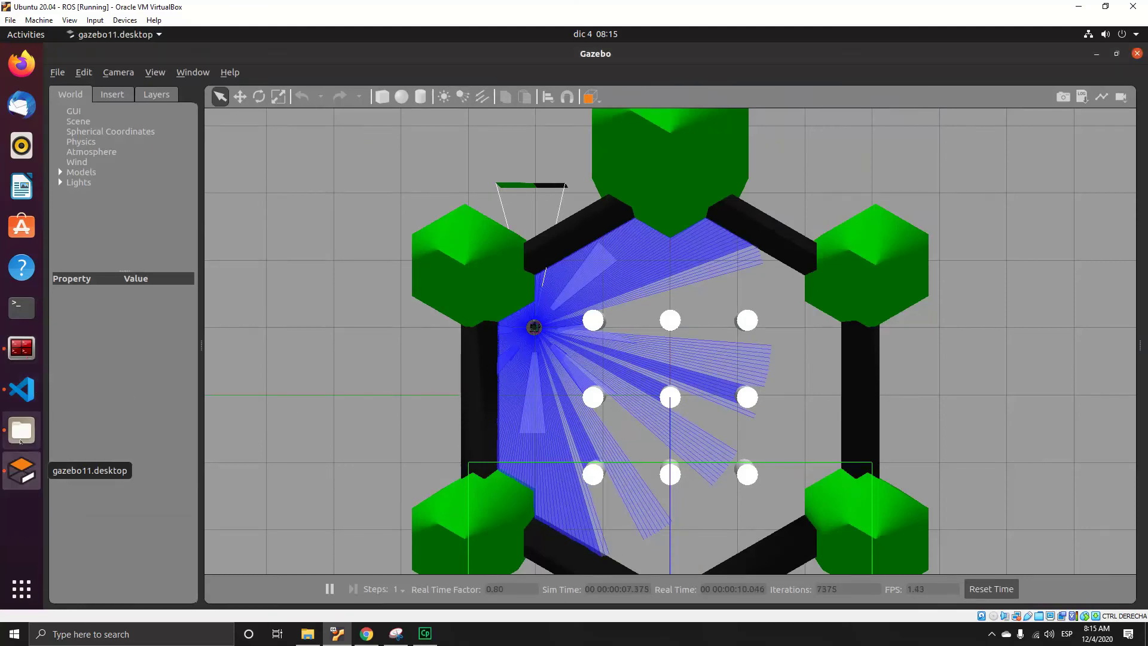
click(21, 348)
drag(566, 142, 846, 161)
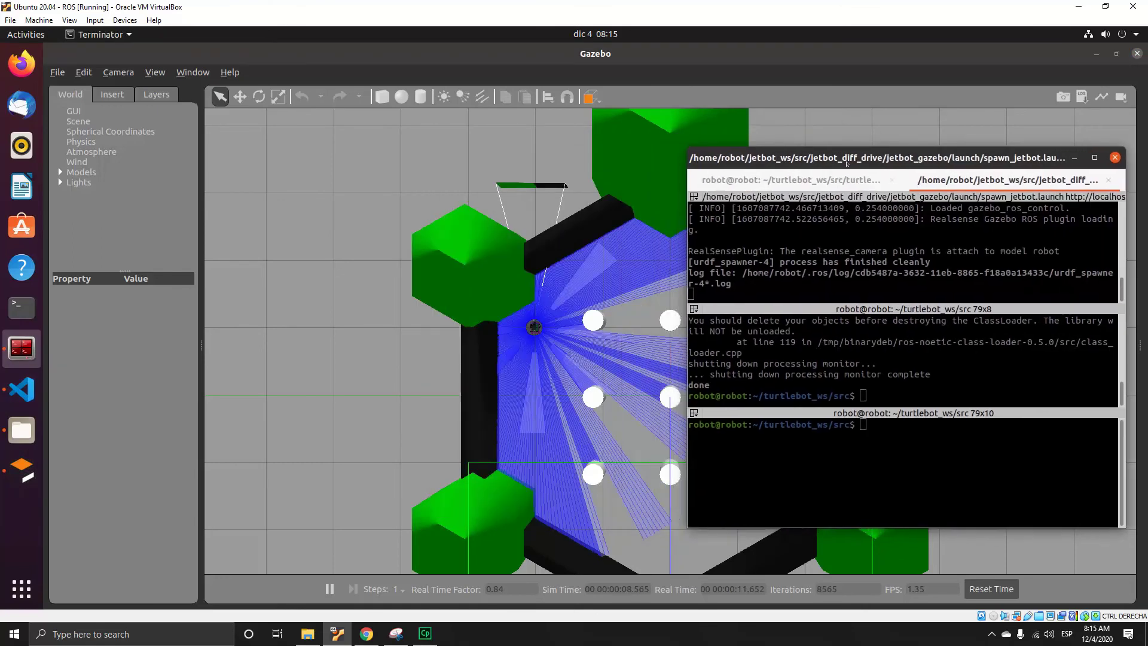
click(886, 368)
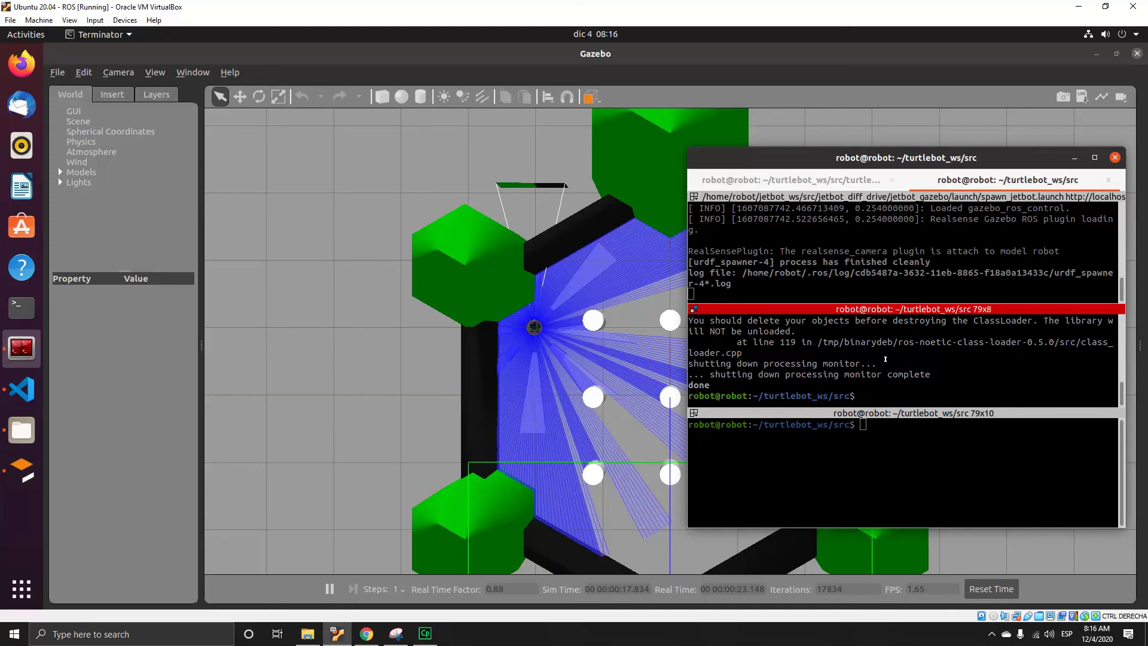
text(roslaunch )
text(jetbot)
text(_navigat)
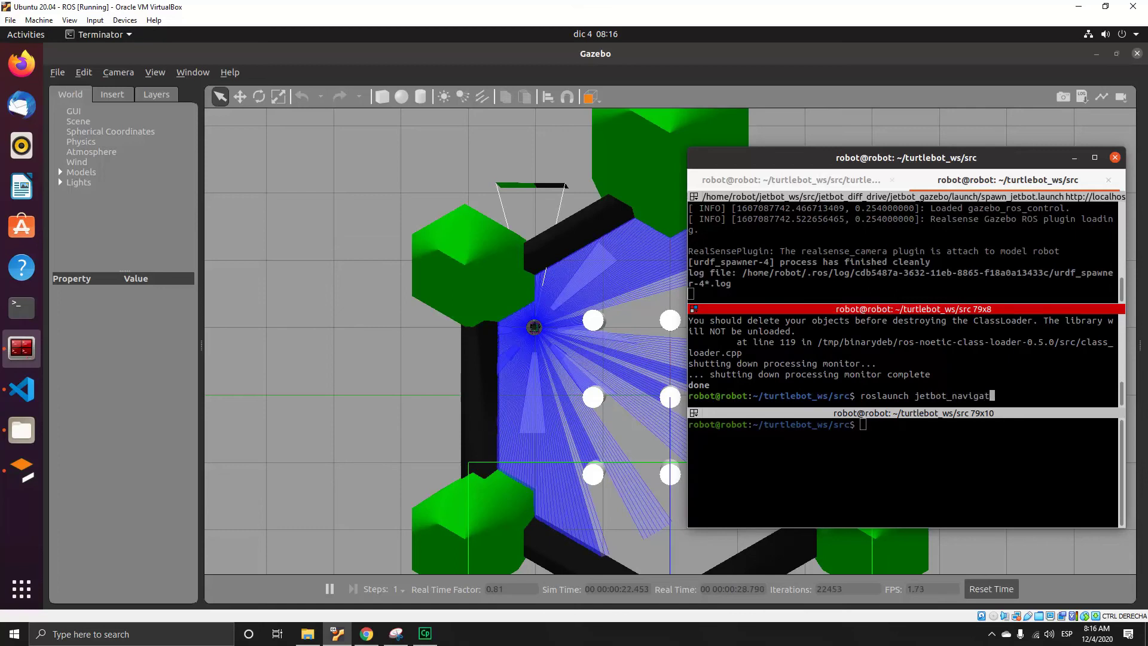
text(ion j)
Step: Run 'roslaunch jetbot_navigation jetbot_navigation.launch move_base_flex:=1' to open RViz
key(Tab)
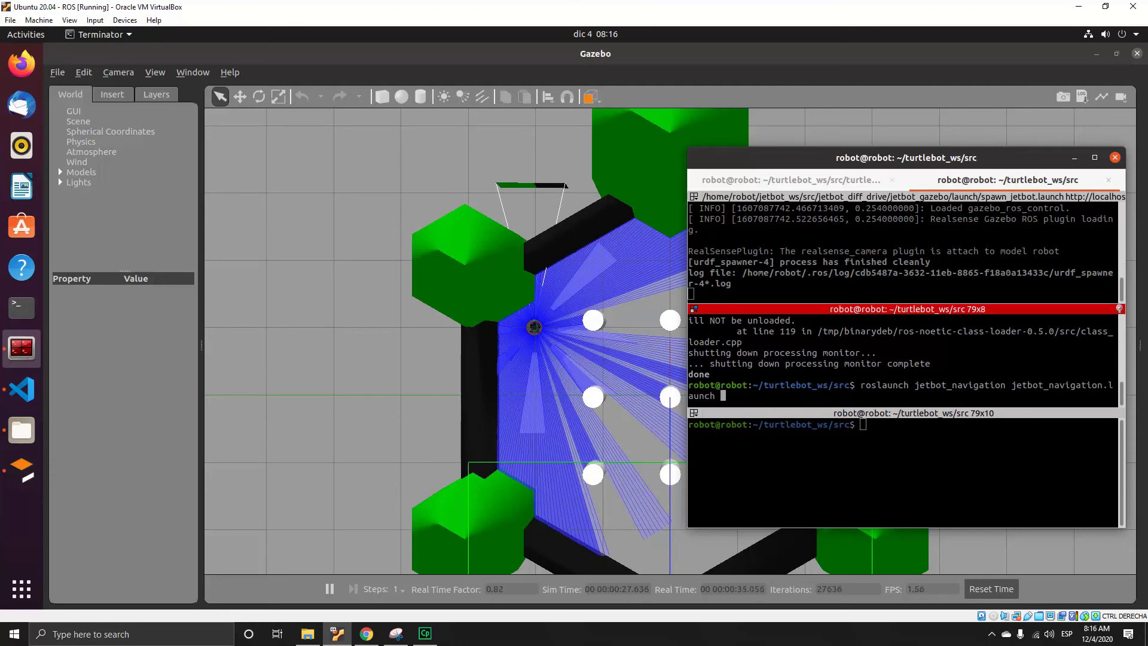
key(Tab)
key(Tab)
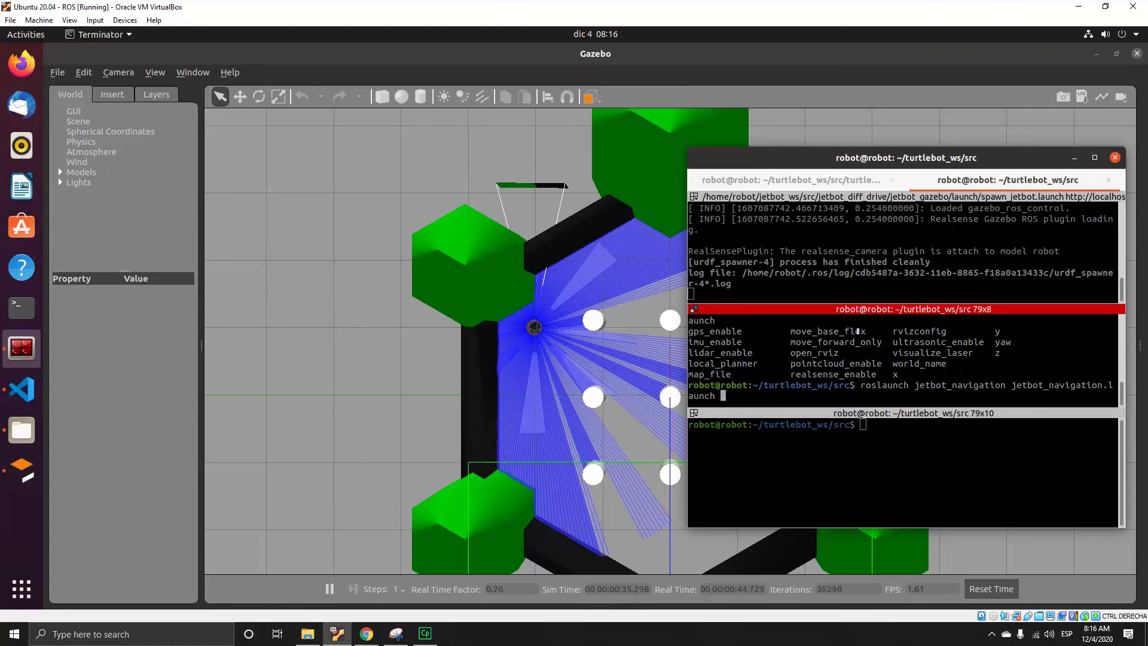
text(move_base_)
text(flex:=)
text(1)
key(Return)
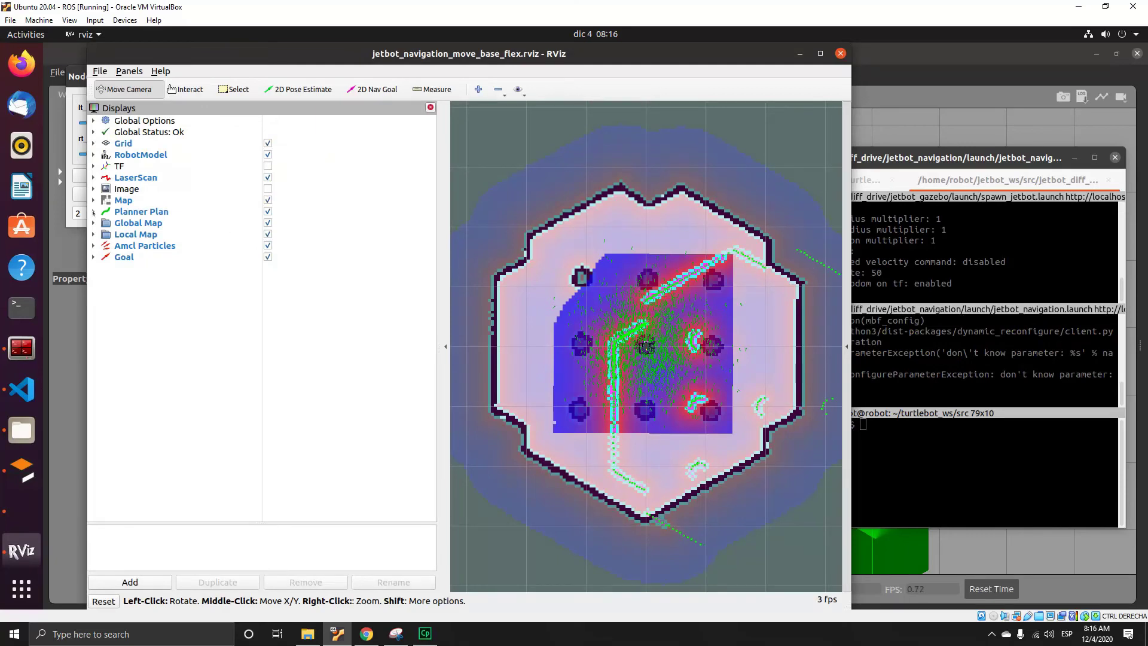
Step: Expand Planner Plan, Local Map and Global Map, and reveal the global costmap's display settings
click(94, 212)
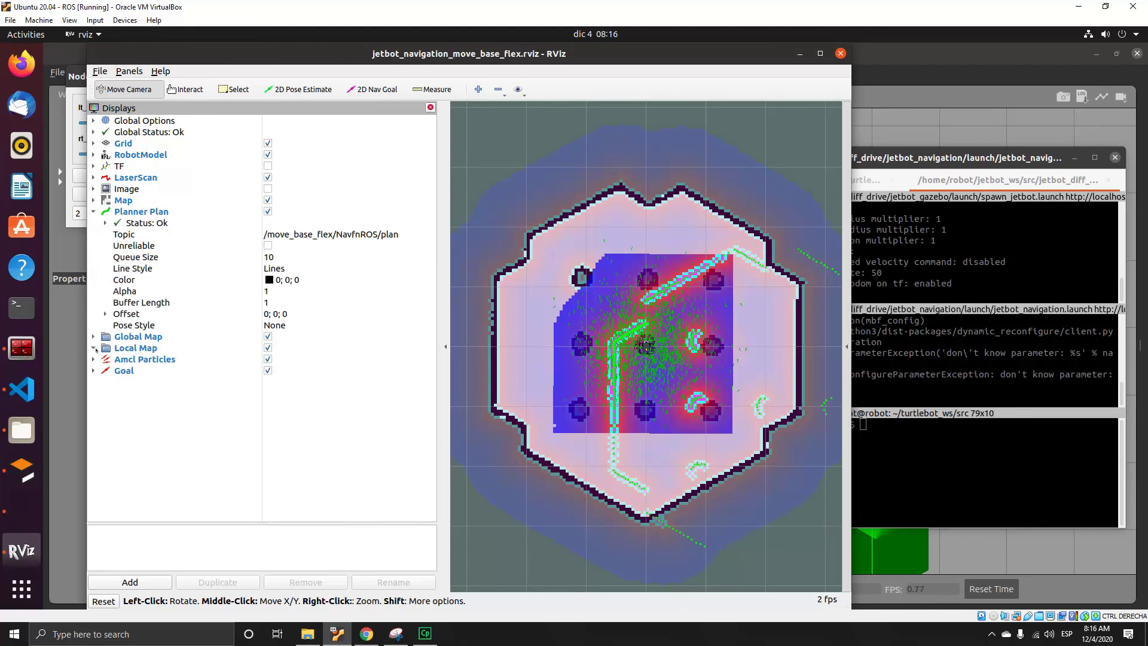
click(93, 348)
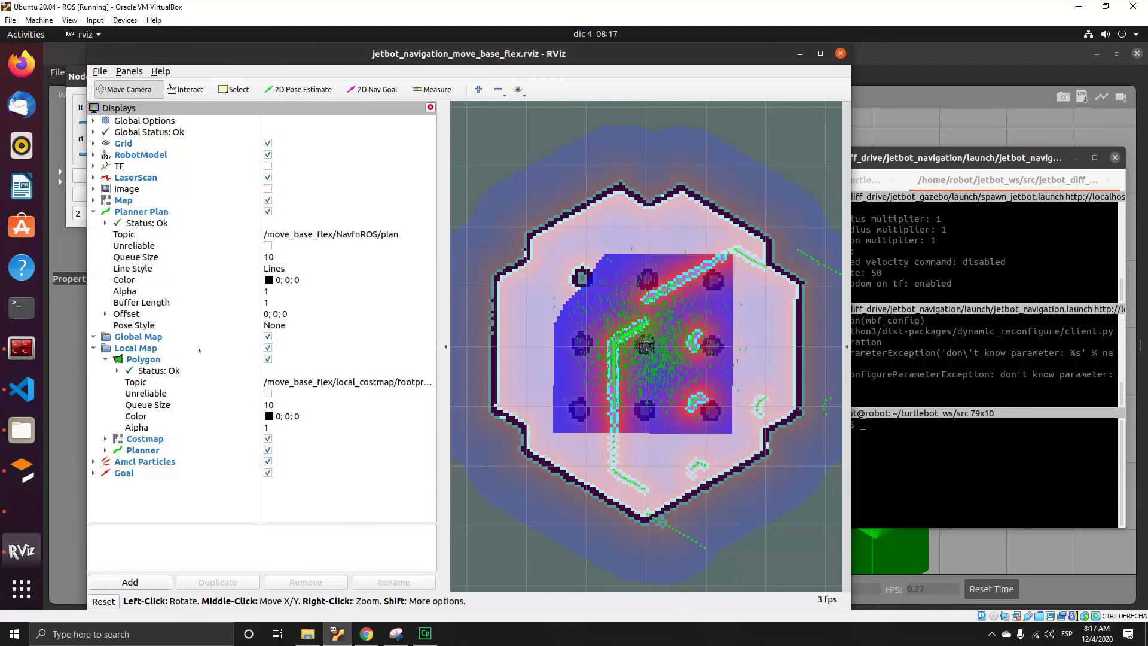
click(94, 336)
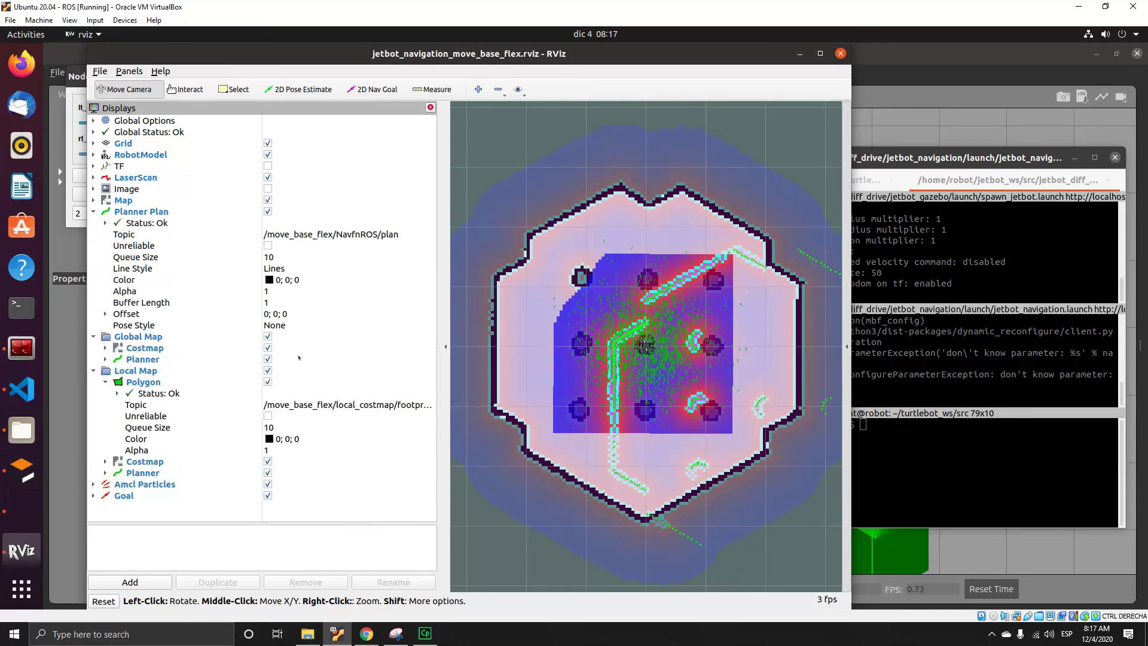
click(105, 348)
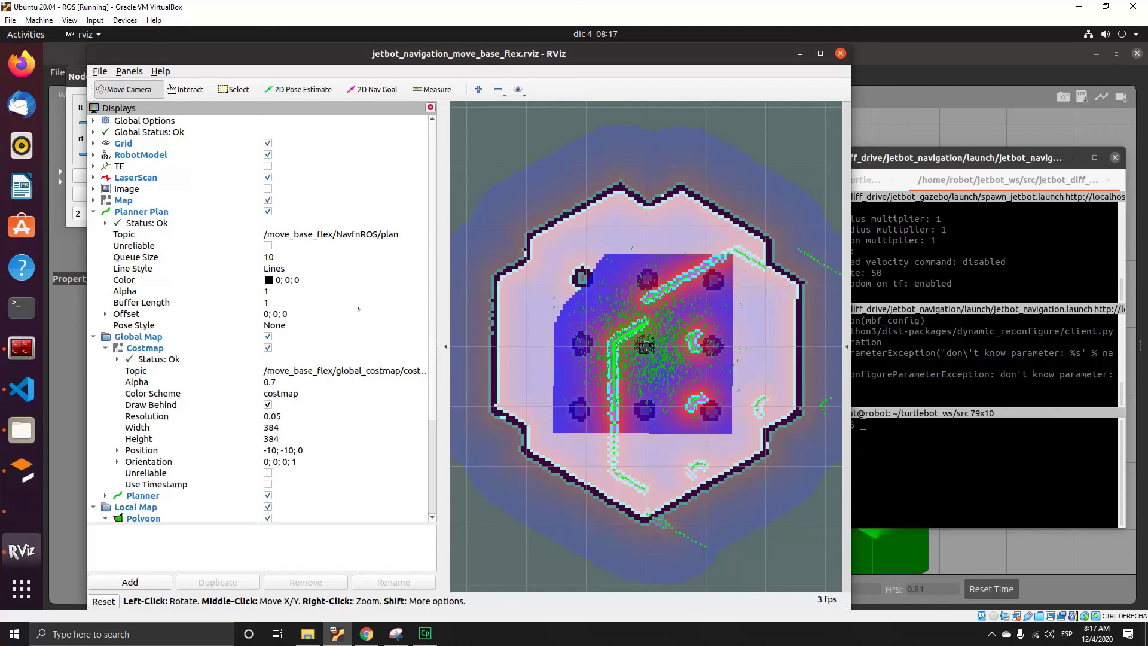
Step: Move the RViz window left and close the terminal to uncover the Gazebo simulation
drag(589, 53, 559, 53)
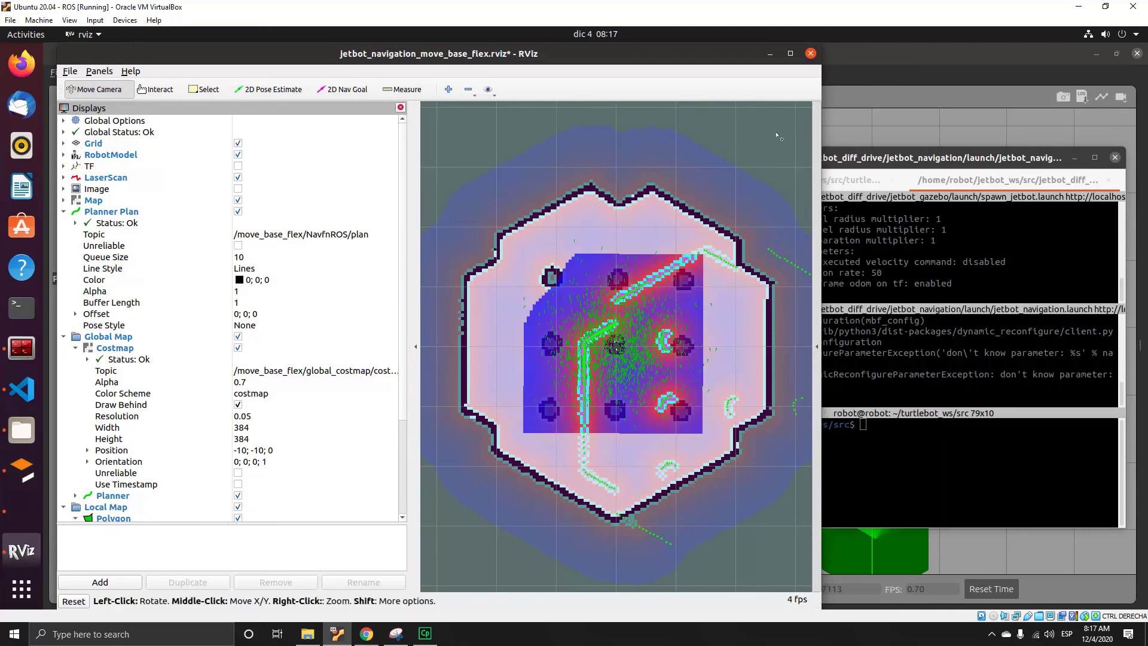
click(1071, 159)
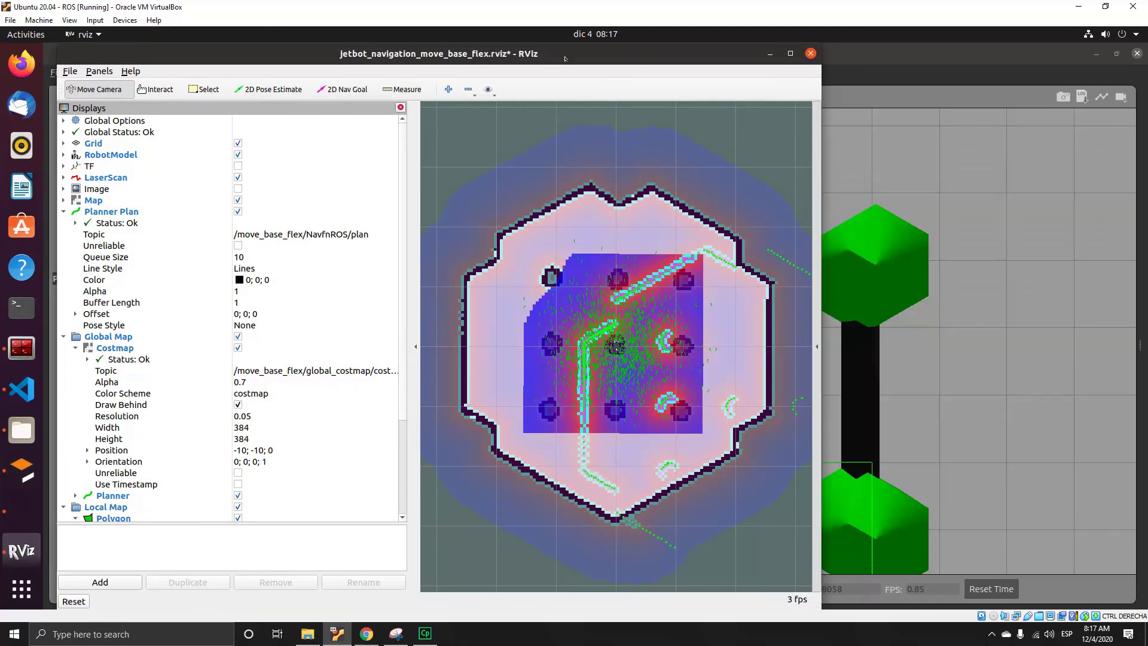
drag(562, 53, 394, 54)
Step: Shrink Gazebo into a resized window on the right, then bring RViz in front, nudged slightly right
click(825, 63)
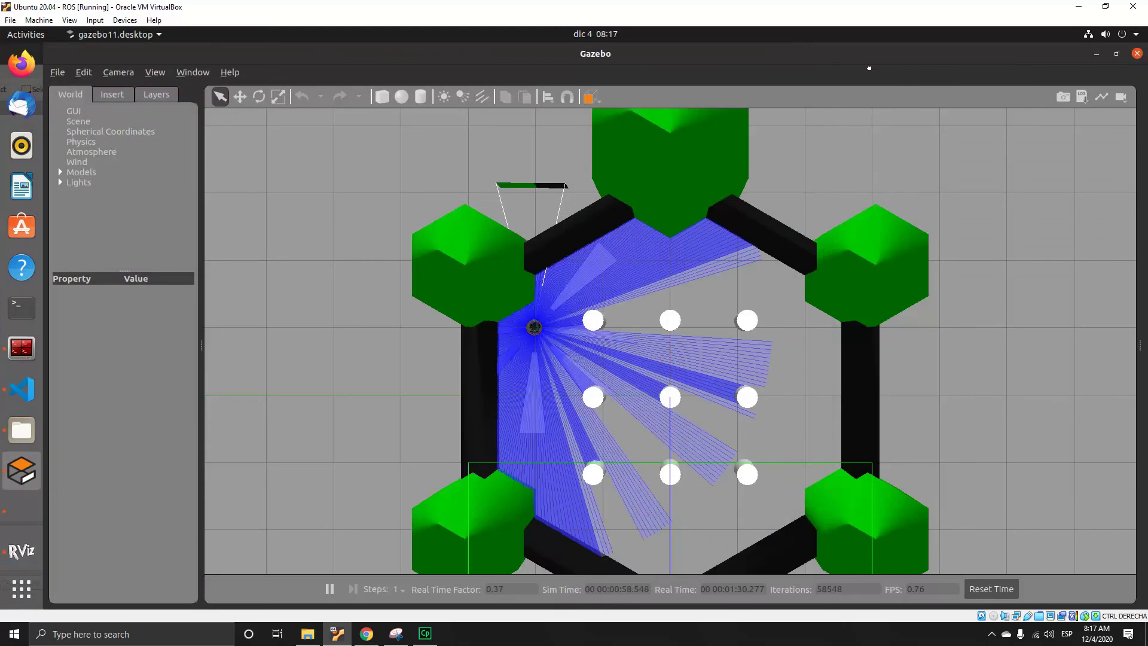
drag(791, 61, 823, 70)
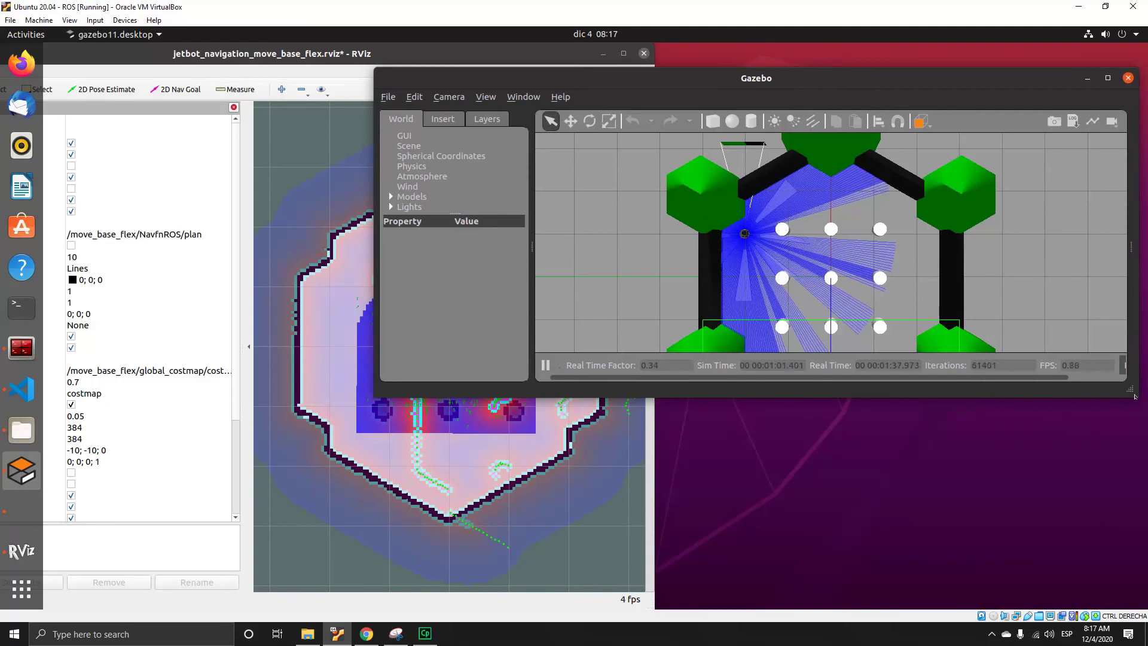
drag(1132, 391, 1140, 579)
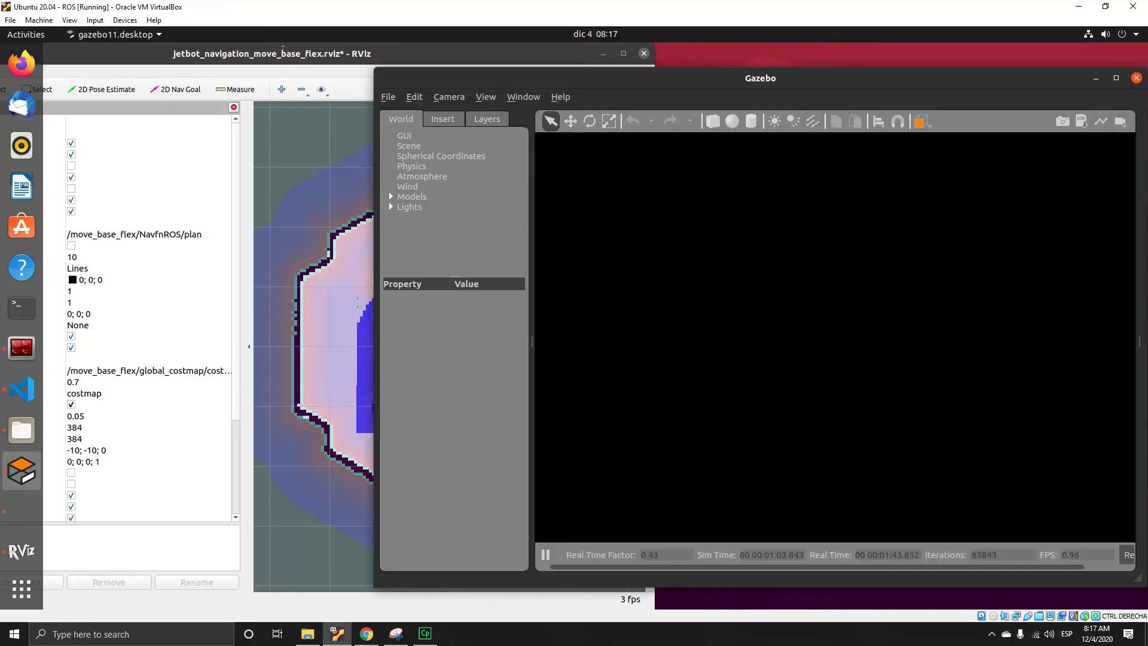
click(286, 52)
drag(291, 53, 318, 52)
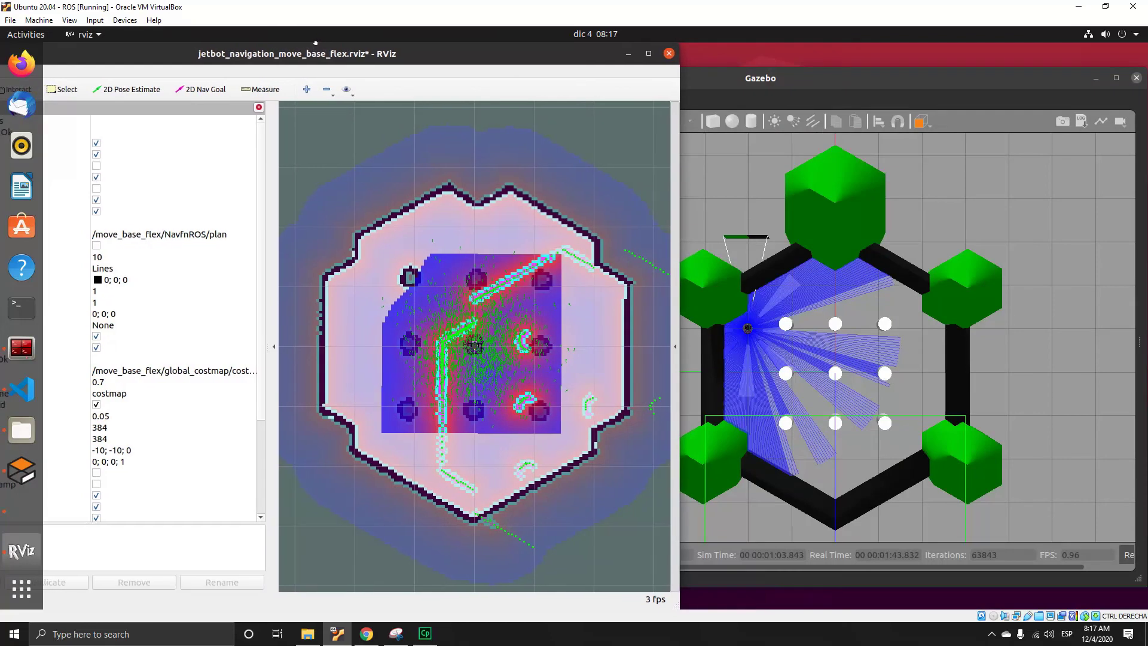
Step: Place the JetBot's 2D pose estimate at its true spot and a right-facing 2D Nav Goal near centre
click(97, 89)
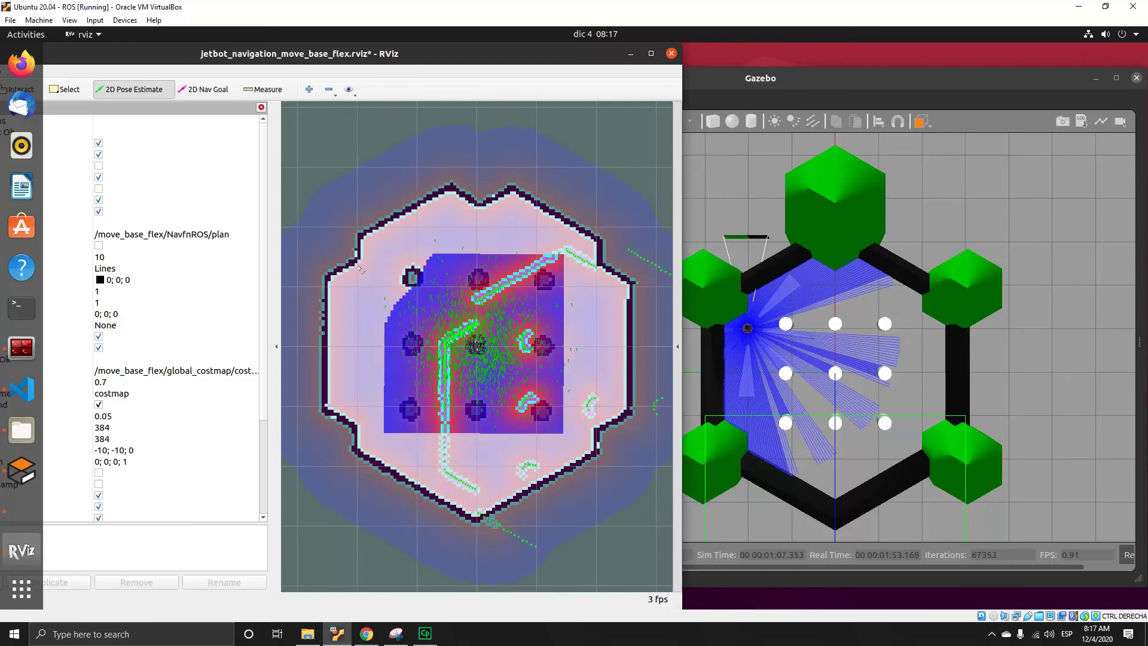
drag(358, 266, 358, 144)
click(200, 91)
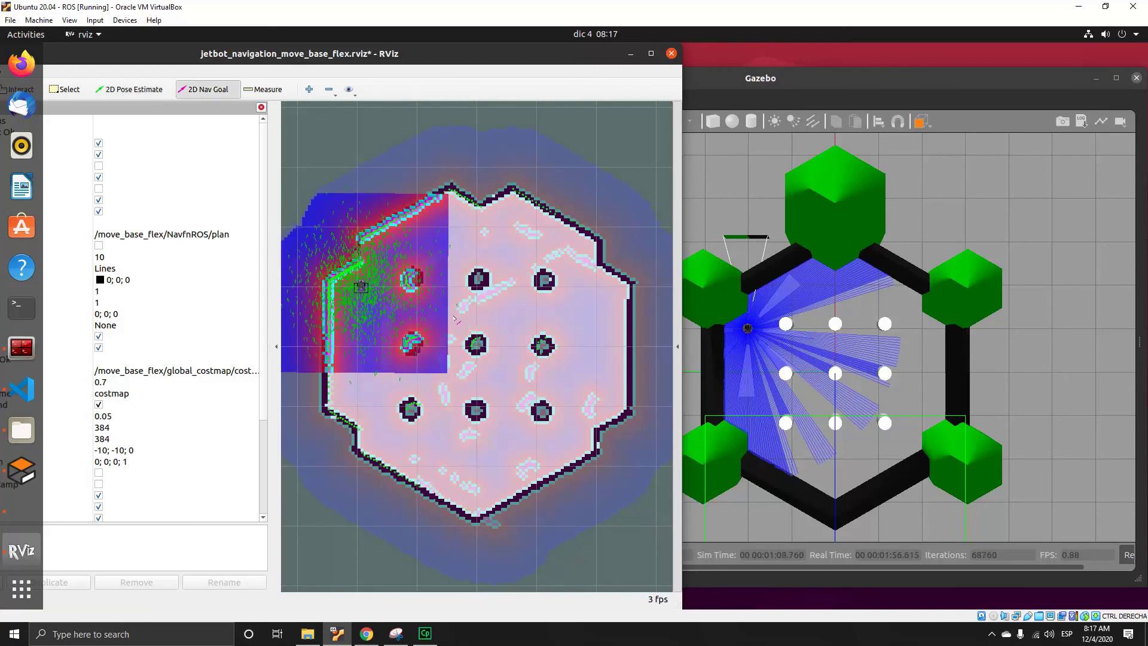
drag(453, 314, 504, 319)
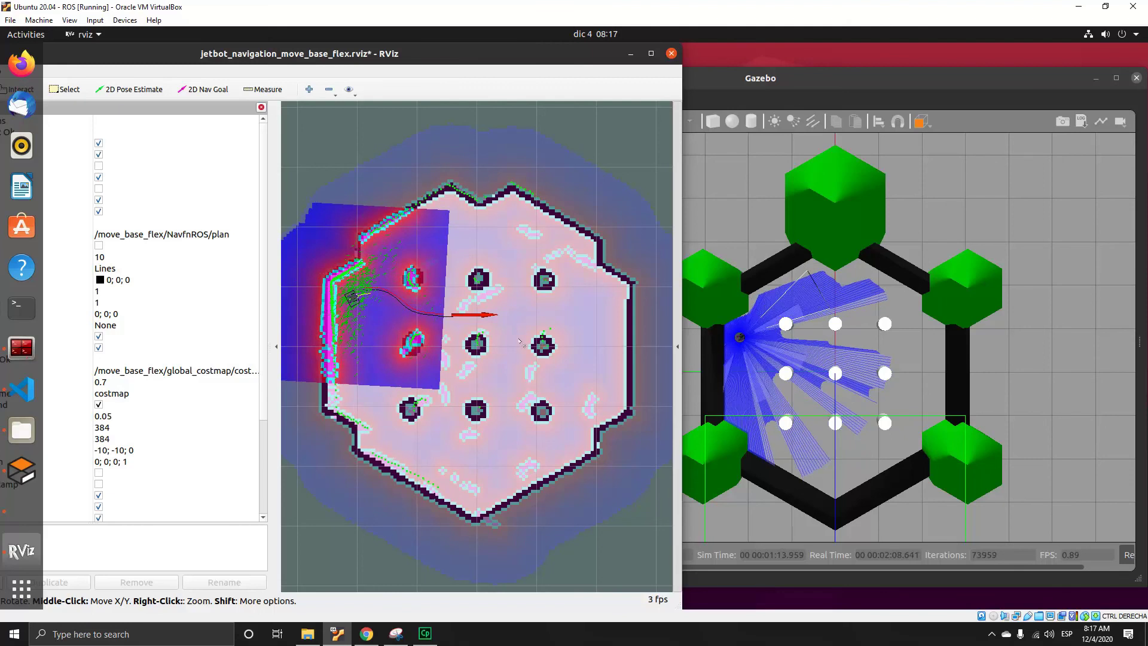
Step: Raise the Terminator navigation log and move it to the bottom right, below the Gazebo view
click(21, 348)
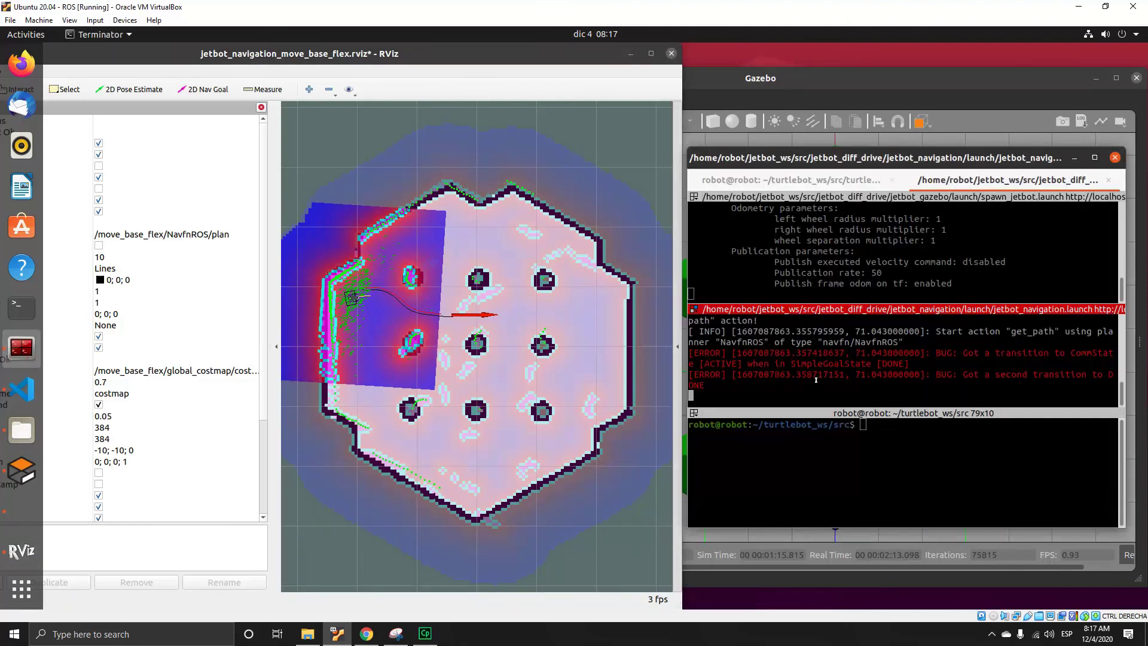
mouse_move(837, 160)
mouse_down()
mouse_move(895, 266)
mouse_move(943, 221)
mouse_up()
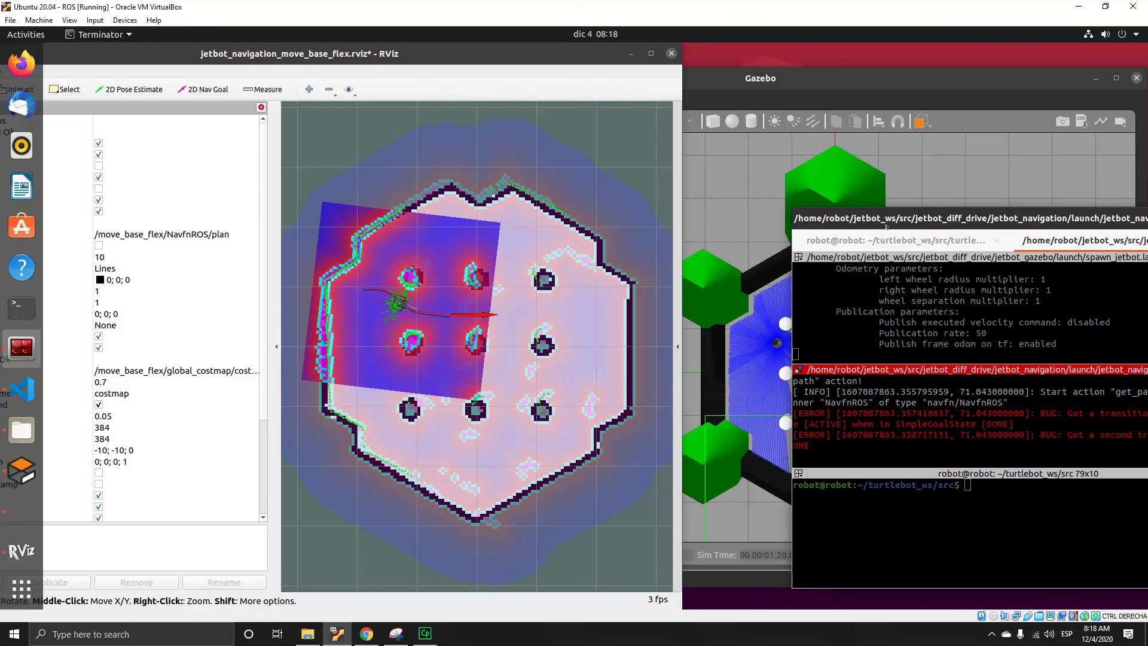
drag(885, 222, 794, 503)
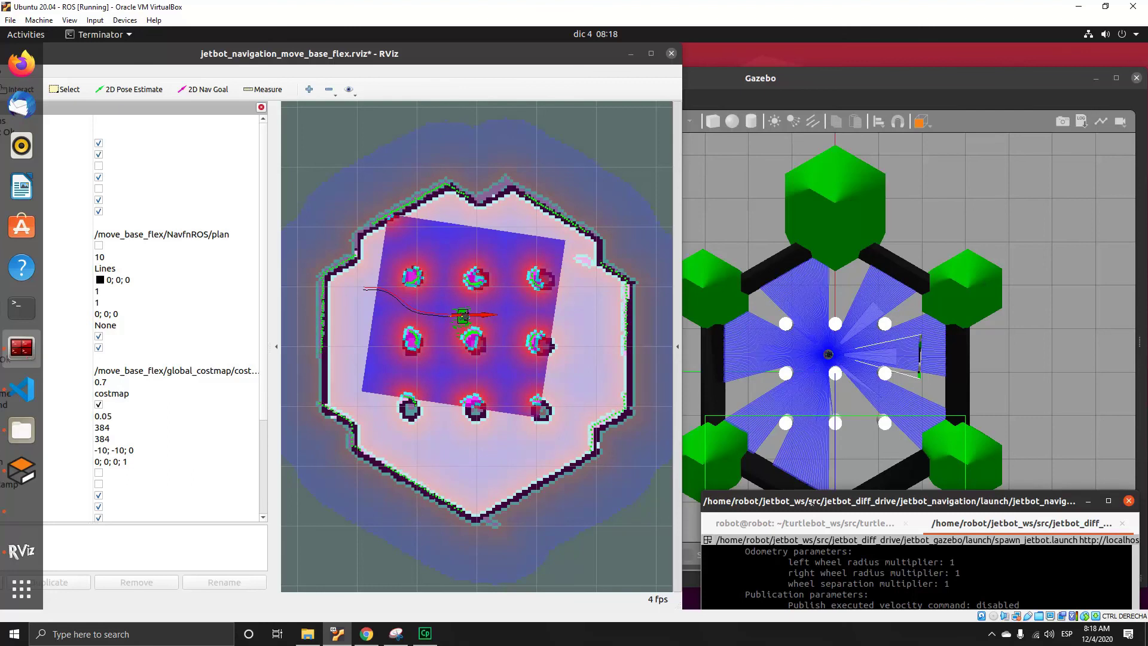
Step: From Chrome's Tutorials page, open the SMACH and behavior tree tutorials in new tabs and read SMACH
click(366, 633)
click(196, 13)
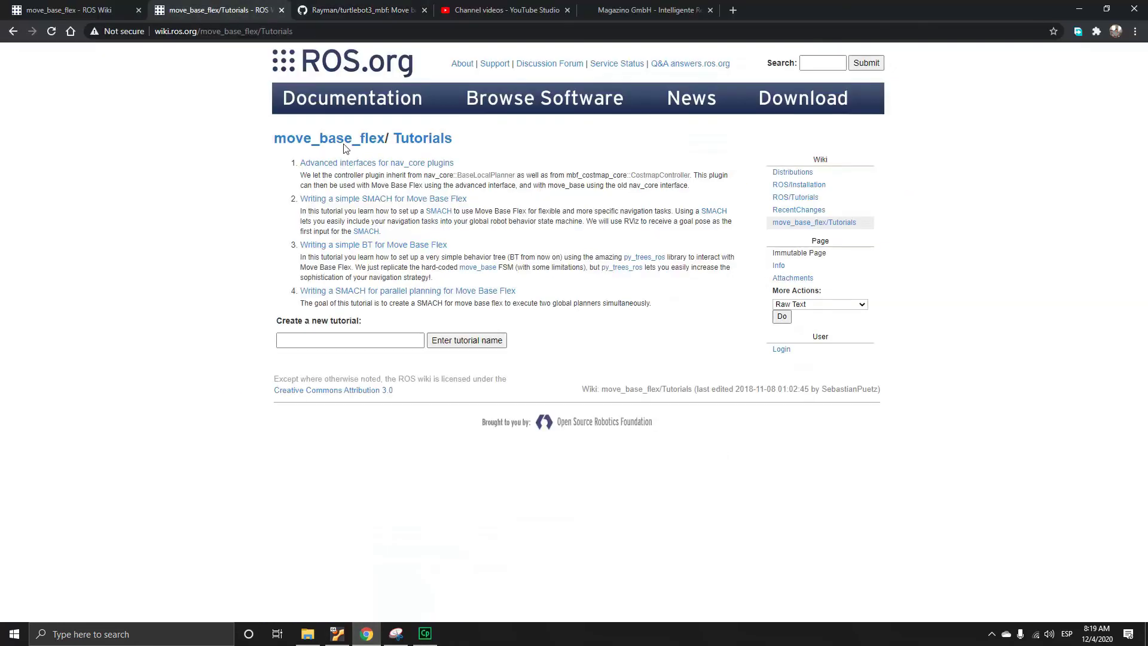
right_click(386, 200)
click(422, 210)
right_click(370, 250)
click(422, 258)
click(359, 10)
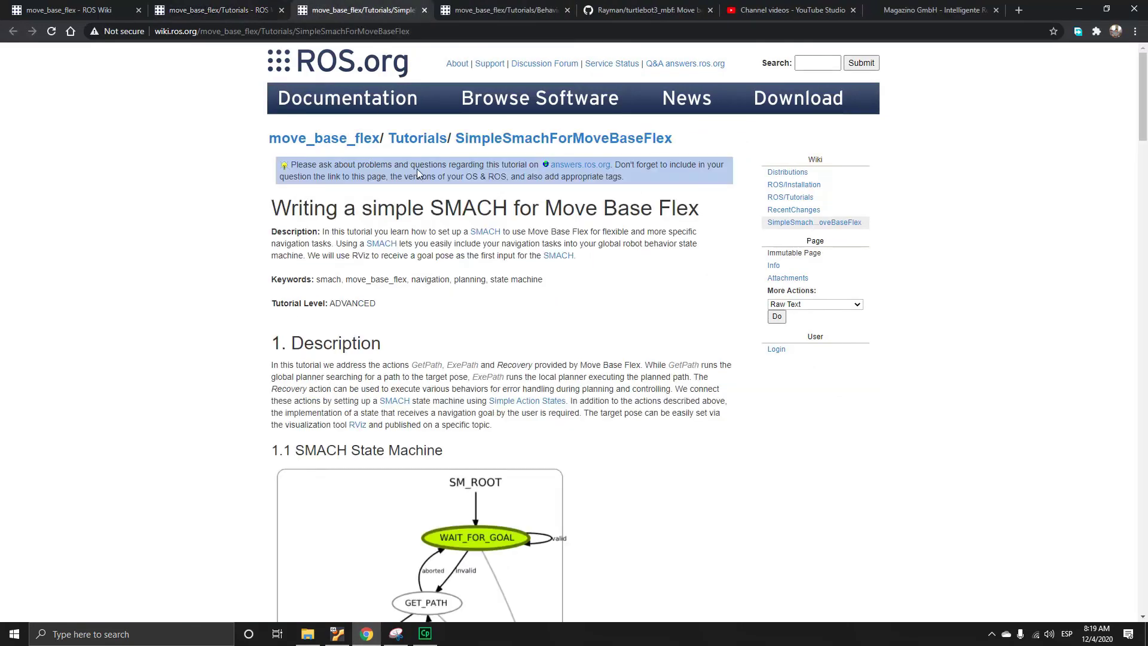
scroll(454, 259, down, 5)
scroll(453, 260, down, 5)
scroll(454, 269, down, 5)
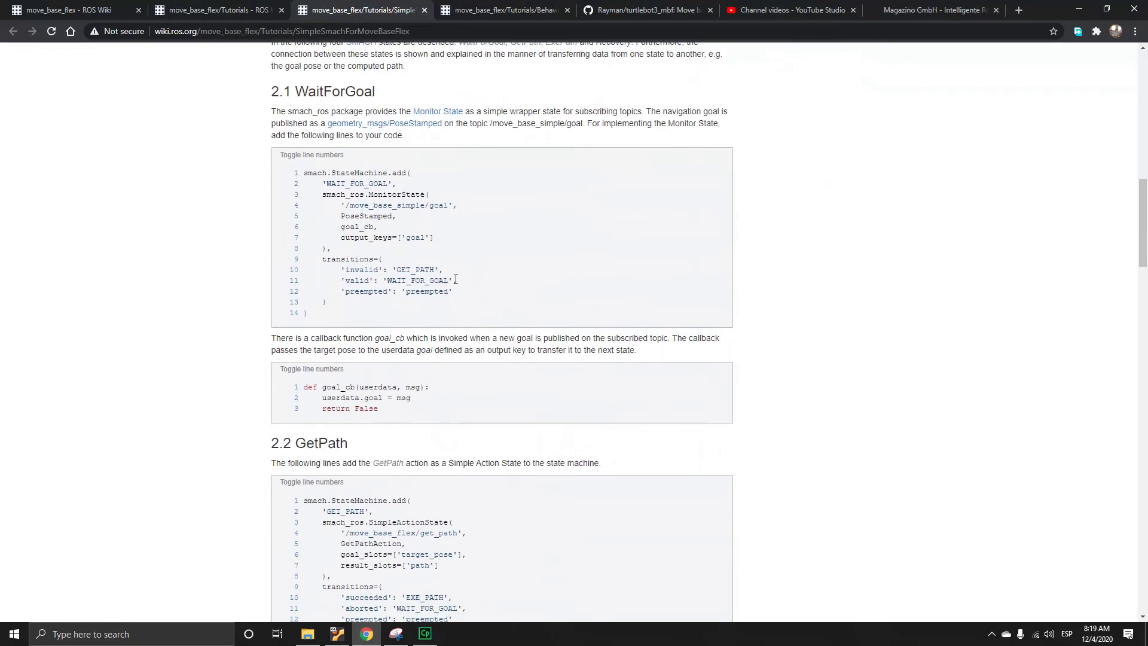
scroll(456, 280, down, 4)
scroll(456, 280, down, 5)
scroll(456, 279, down, 3)
scroll(456, 279, down, 5)
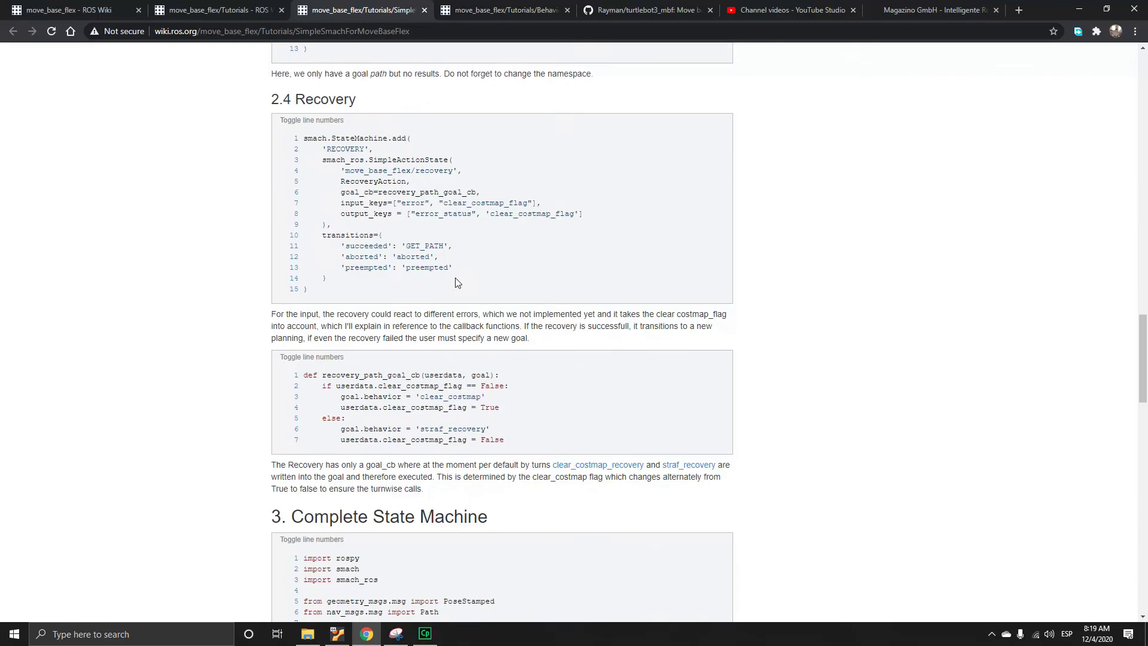
scroll(455, 279, down, 5)
scroll(456, 282, down, 4)
scroll(456, 282, down, 4)
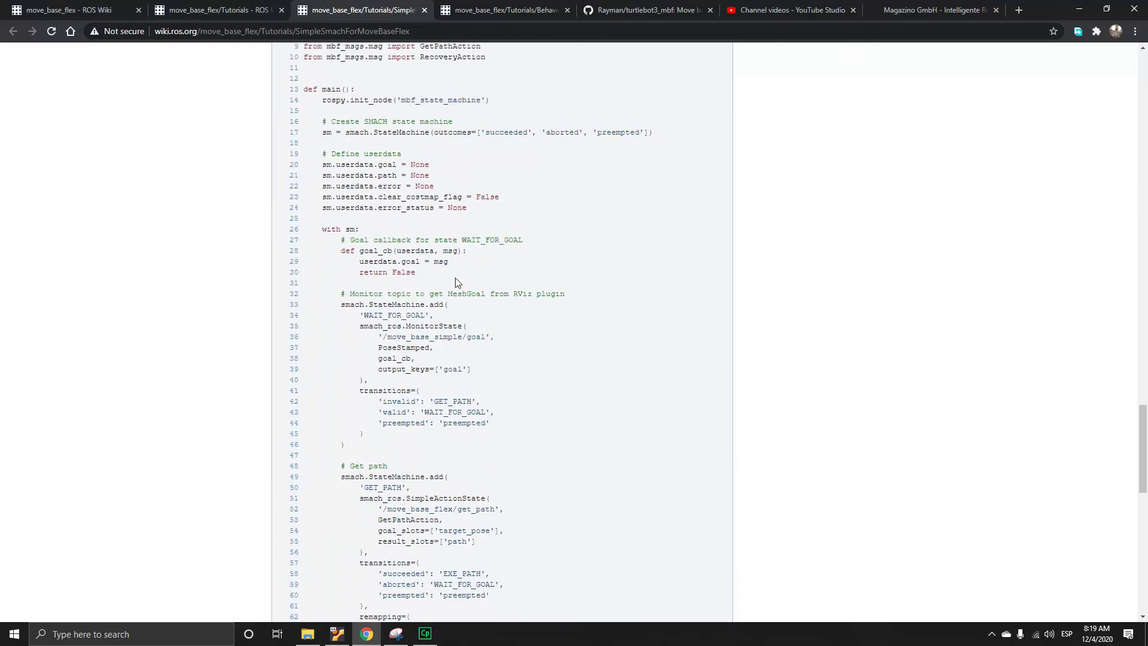
scroll(456, 282, down, 5)
scroll(456, 283, down, 2)
scroll(457, 281, down, 3)
scroll(456, 281, down, 3)
scroll(456, 282, down, 3)
scroll(455, 281, down, 3)
scroll(456, 281, down, 3)
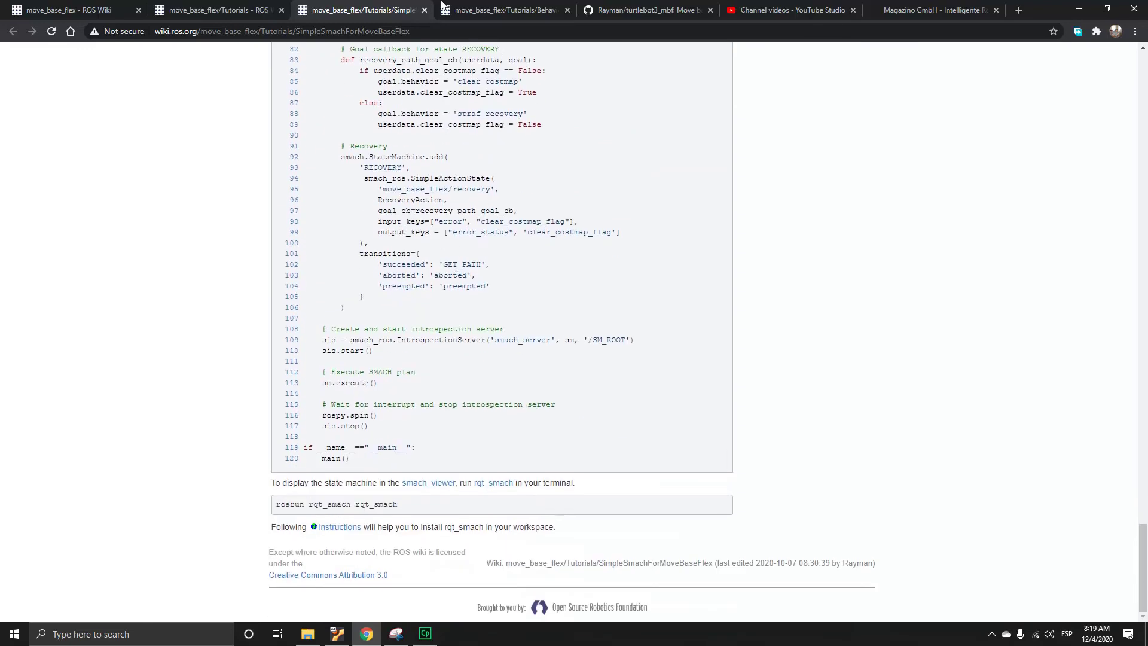
Step: Read the 'Writing a simple BT for Move Base Flex' tutorial, highlighting its Description paragraph
click(484, 10)
scroll(457, 215, down, 2)
scroll(423, 259, down, 1)
drag(356, 247, 454, 304)
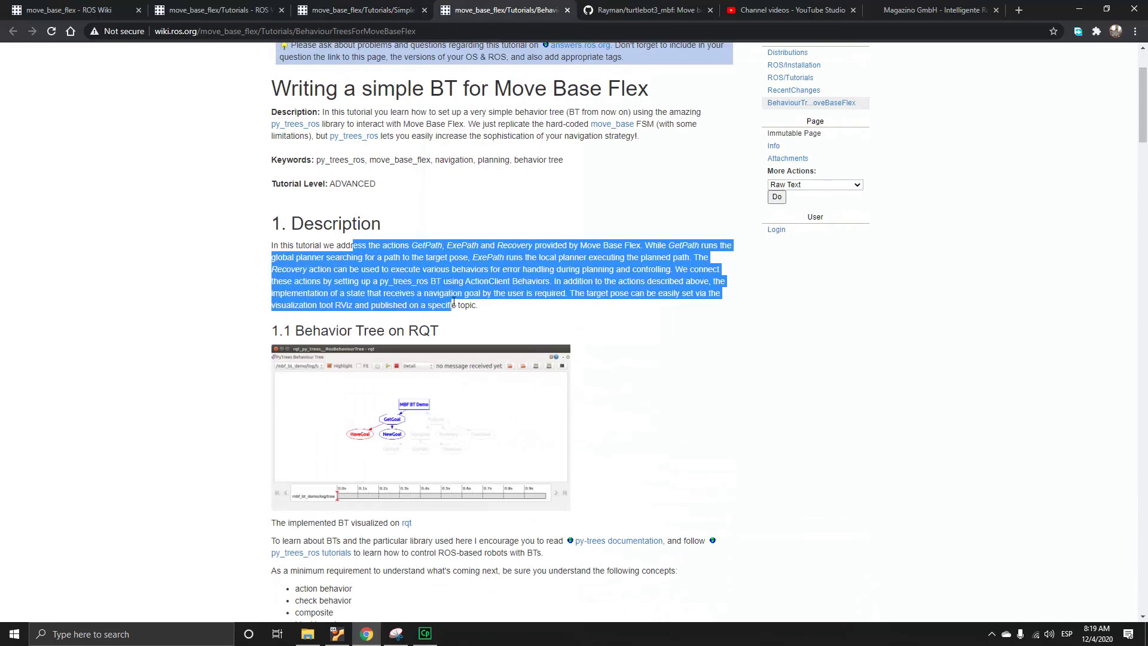
click(440, 305)
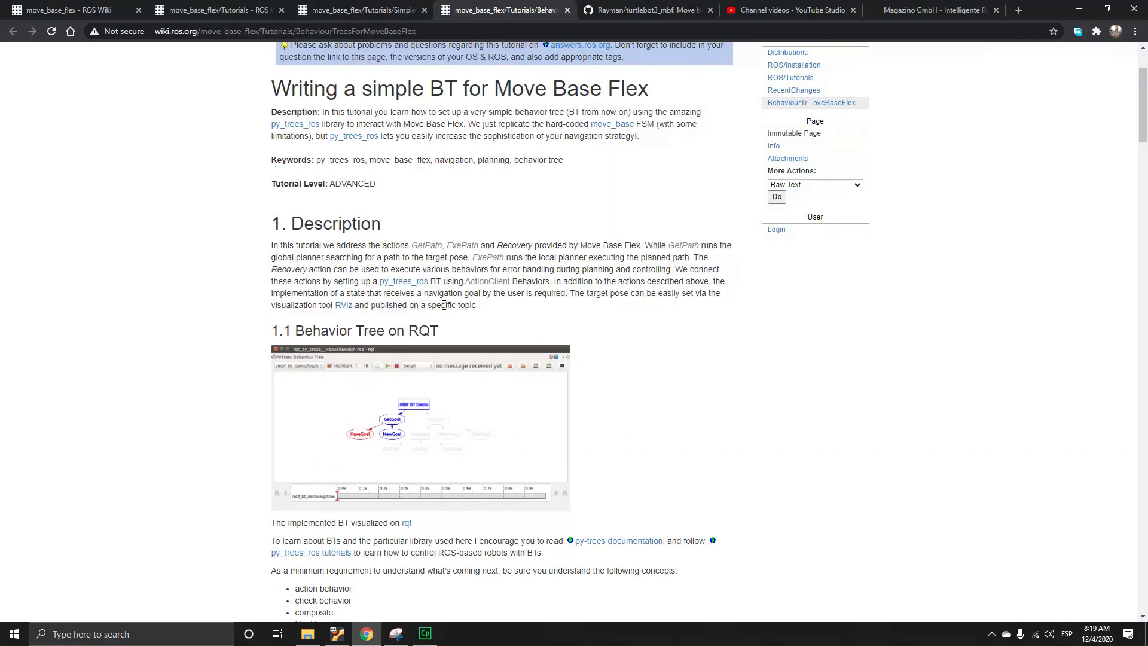
drag(427, 305, 390, 245)
click(388, 244)
Step: Minimize Chrome to reveal RViz and Gazebo with the JetBot at its goal
click(1079, 10)
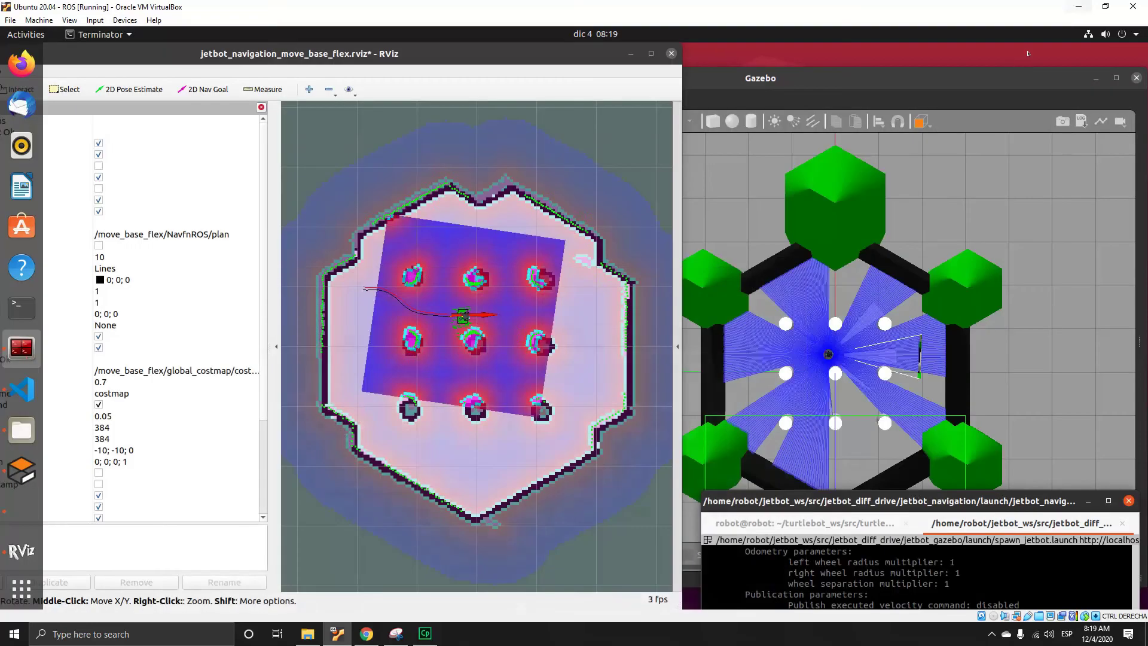